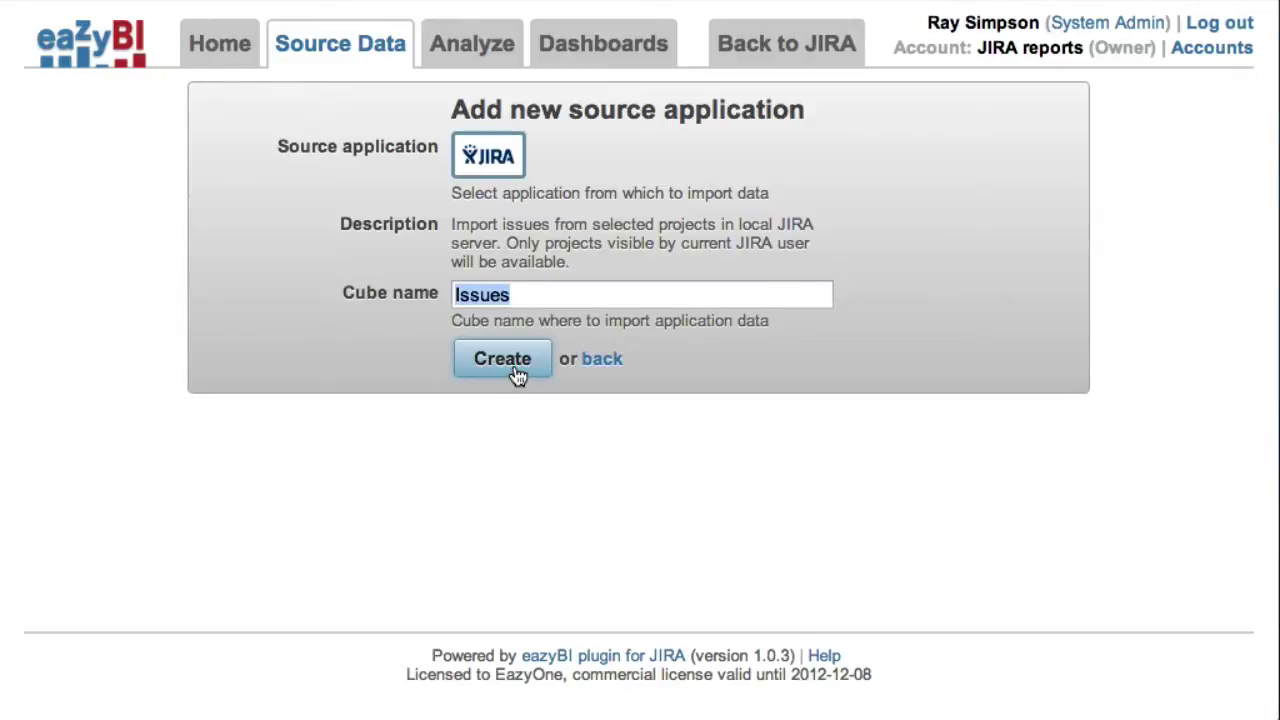
Create a JIRA source for the Issues cube covering all projects, with Placeholder dimension and Travelogs property, and import it
{"action": "left_click", "coordinate": [486, 381]}
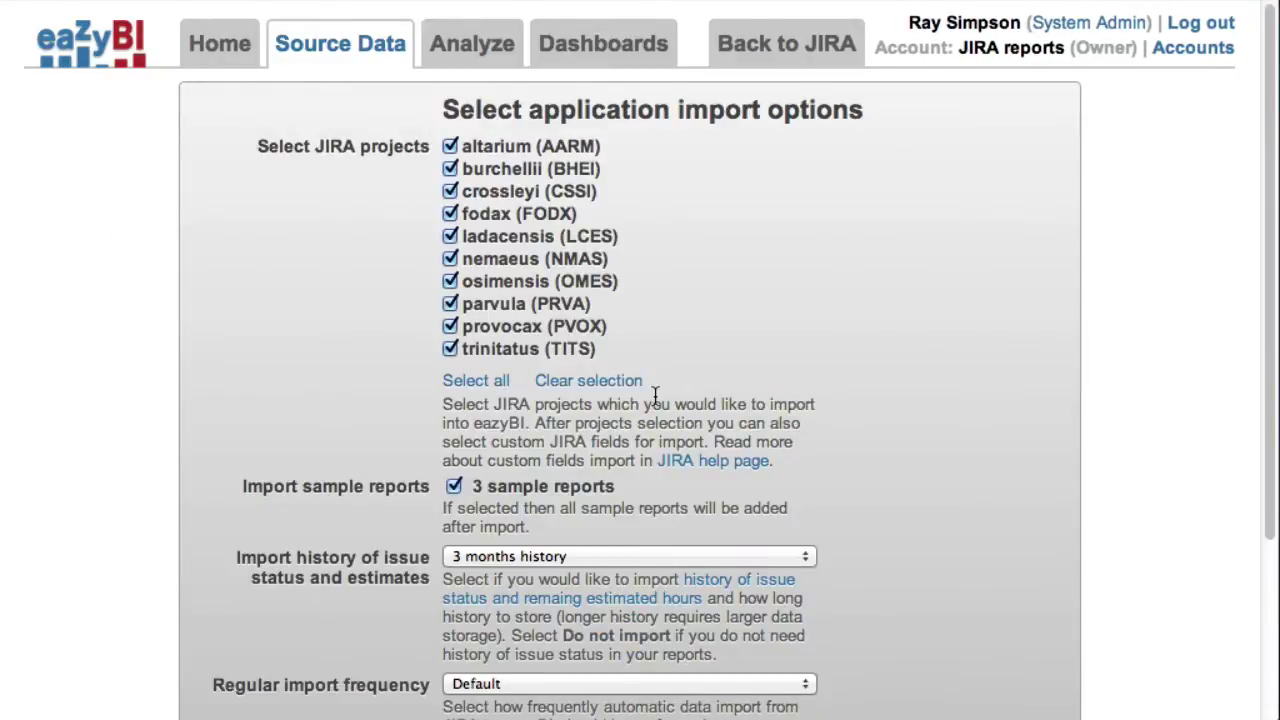
{"action": "scroll", "coordinate": [655, 395], "scroll_direction": "down", "scroll_amount": 5}
{"action": "left_click", "coordinate": [534, 597]}
{"action": "scroll", "coordinate": [600, 450], "scroll_direction": "down", "scroll_amount": 5}
{"action": "left_click", "coordinate": [641, 381]}
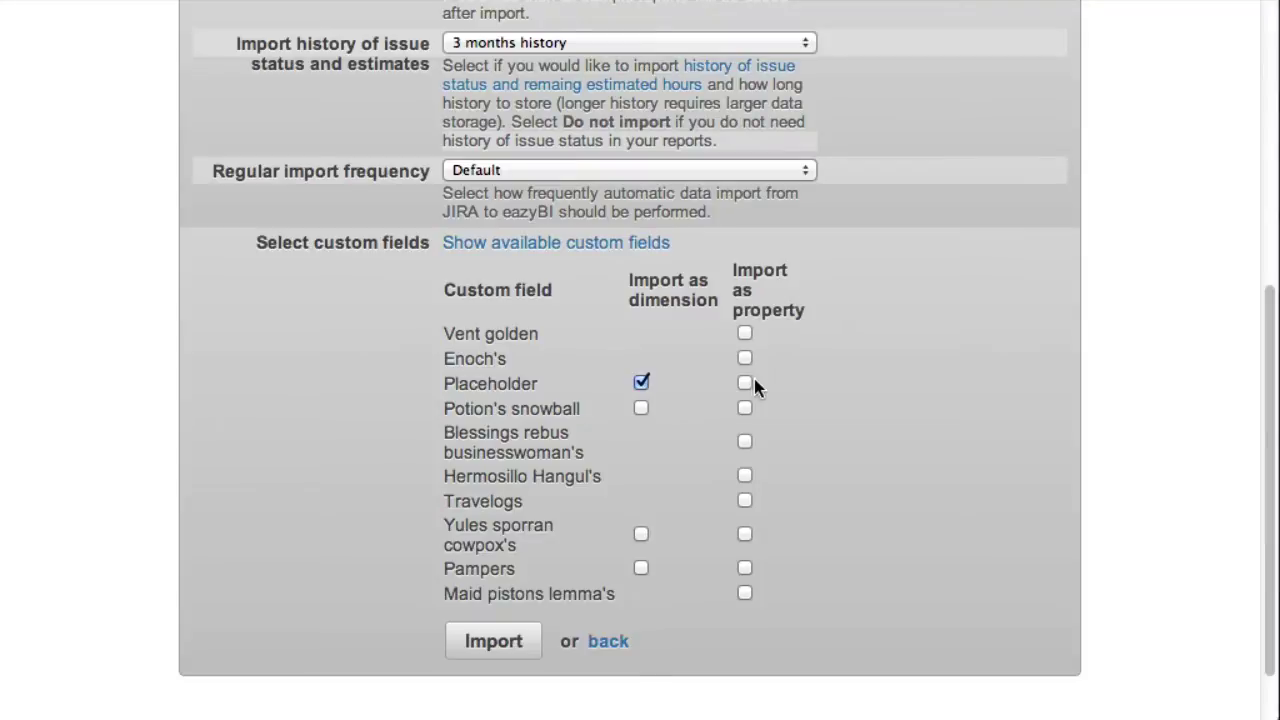
{"action": "left_click", "coordinate": [745, 500]}
{"action": "left_click", "coordinate": [493, 645]}
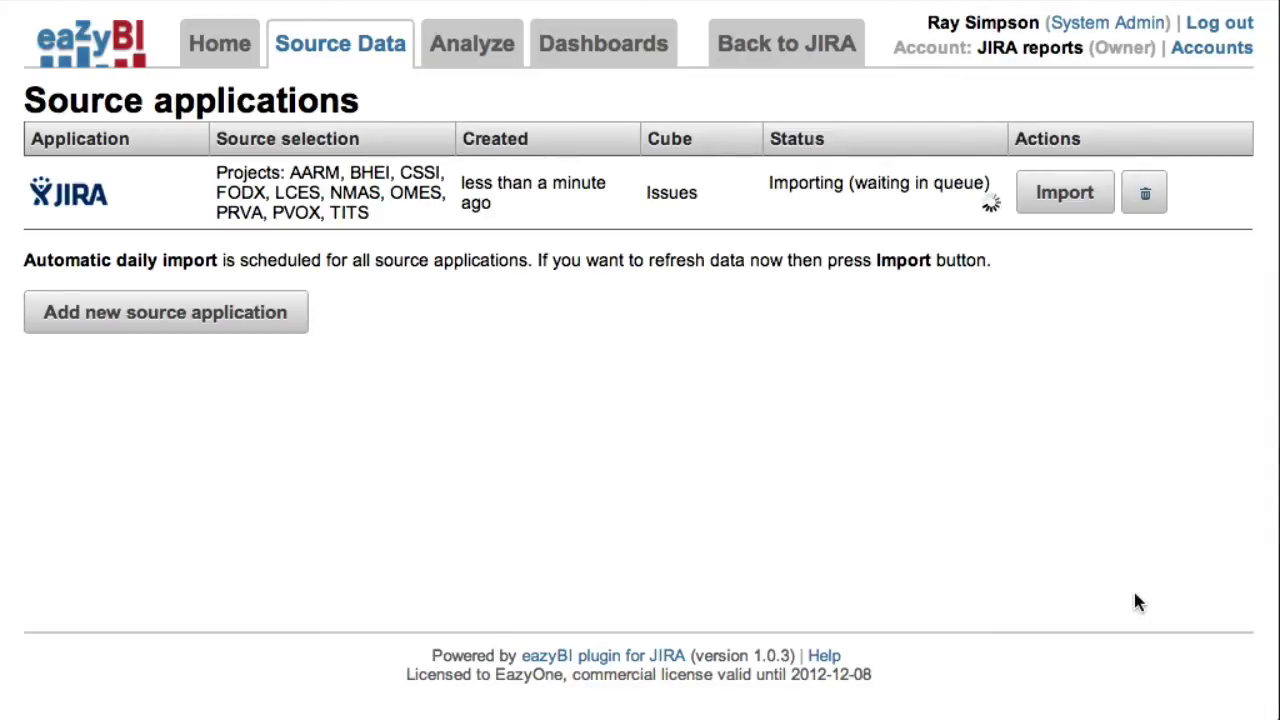
Preview the Sample created vs resolved issues report, then return to the cube list
{"action": "left_click", "coordinate": [733, 160]}
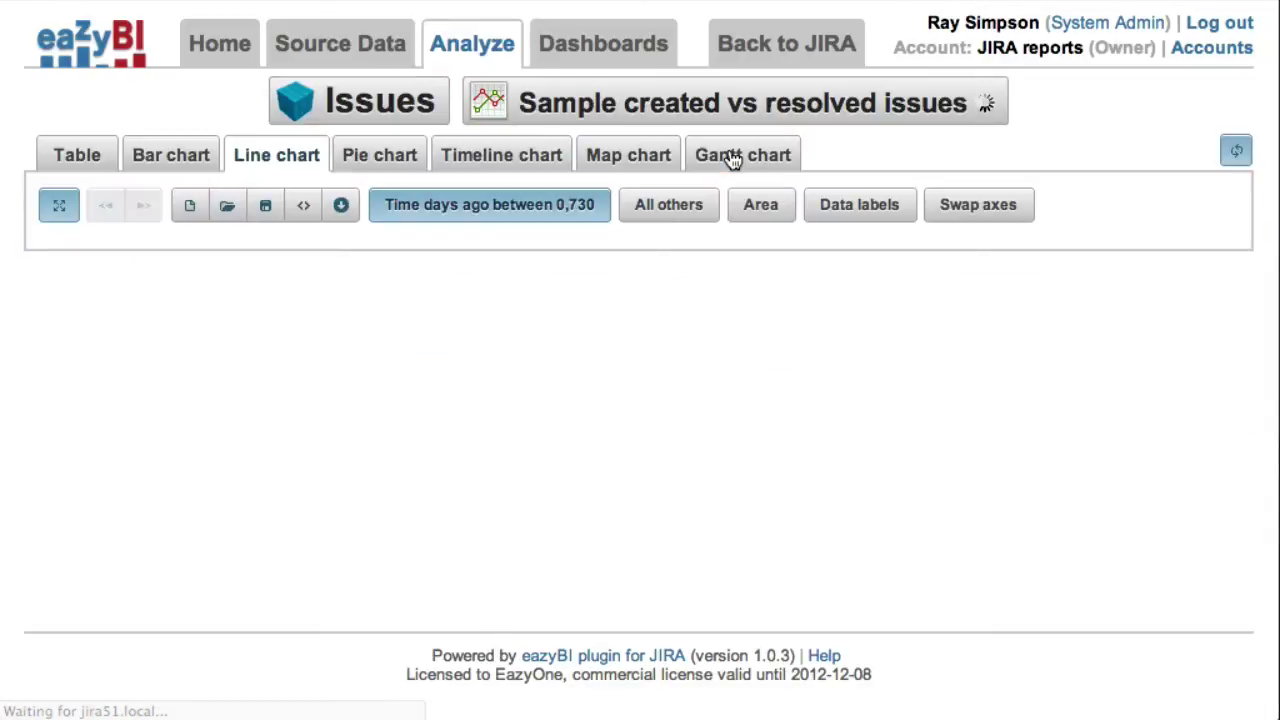
{"action": "scroll", "coordinate": [1100, 283], "scroll_direction": "down", "scroll_amount": 2}
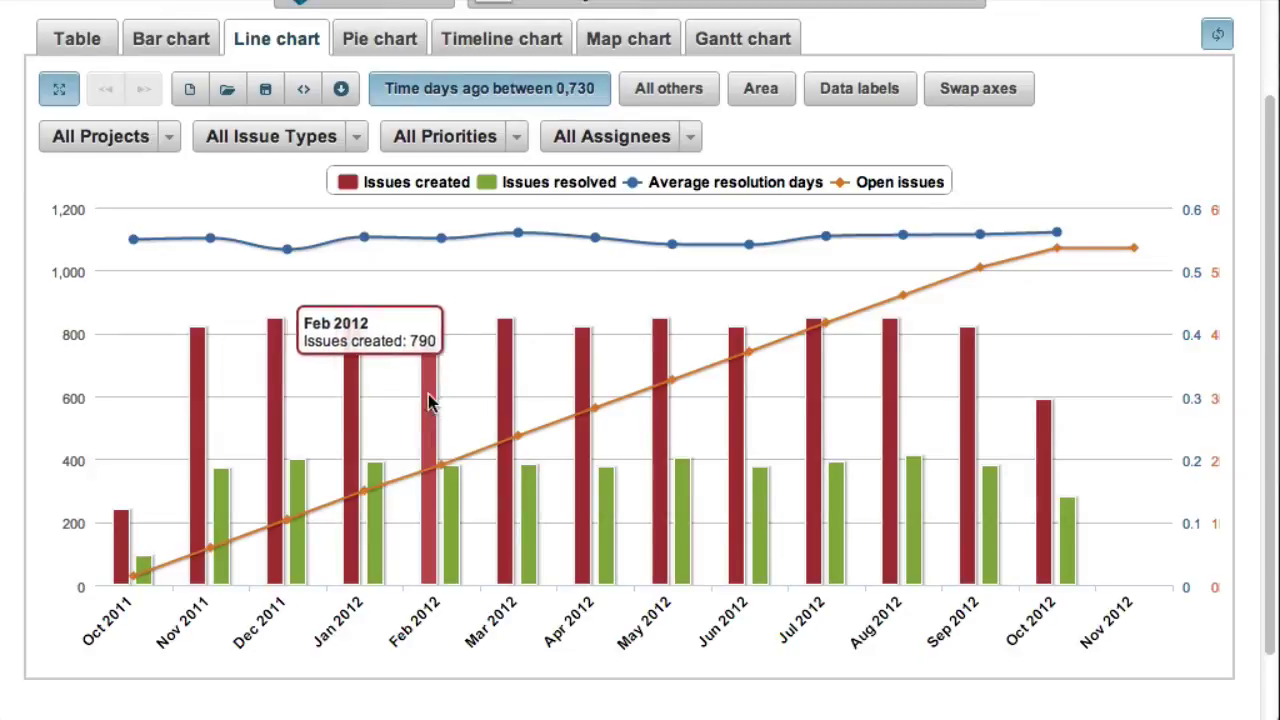
{"action": "left_click", "coordinate": [227, 92]}
{"action": "left_click", "coordinate": [466, 57]}
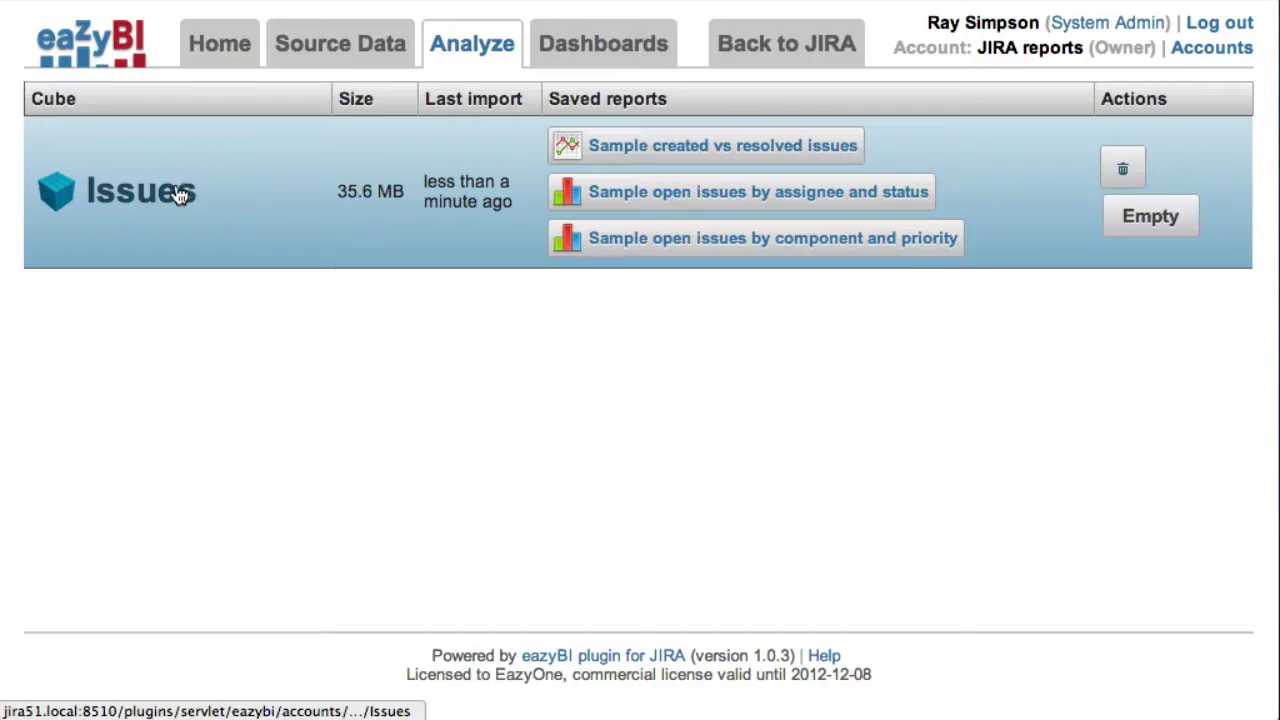
Start a new Issues cube analysis with Issues due as the column measure
{"action": "left_click", "coordinate": [178, 194]}
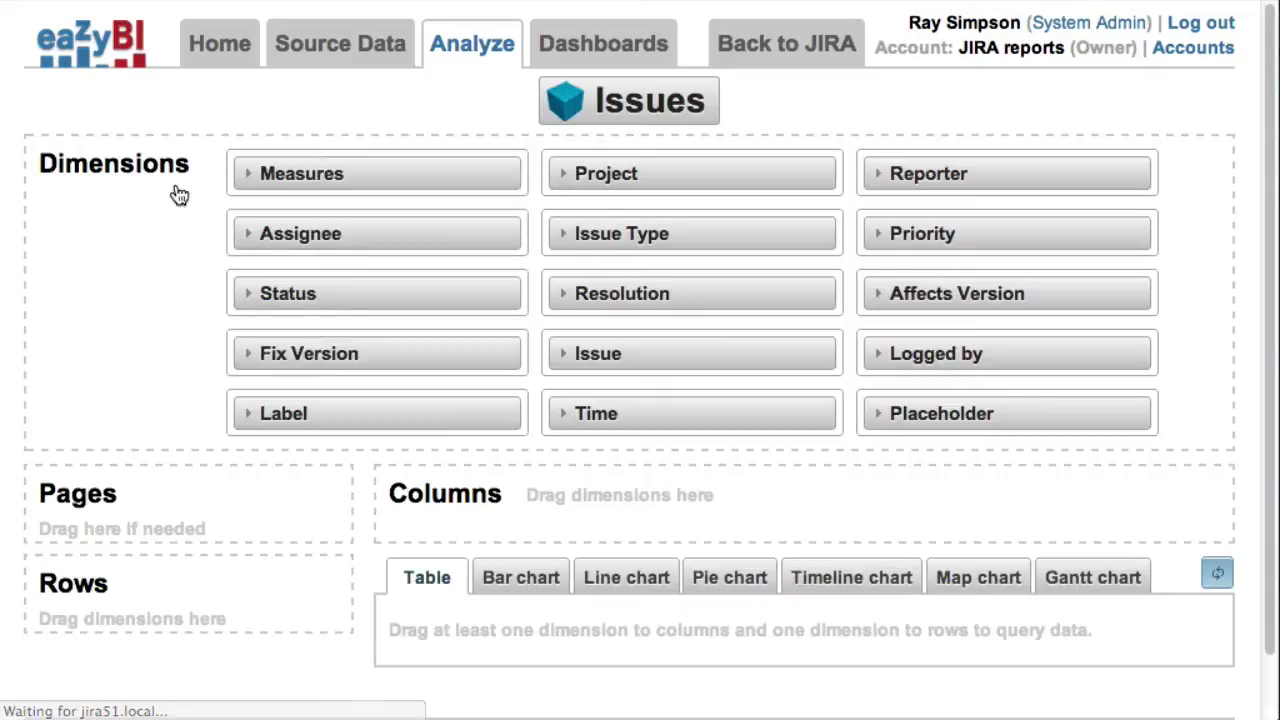
{"action": "left_click", "coordinate": [334, 176]}
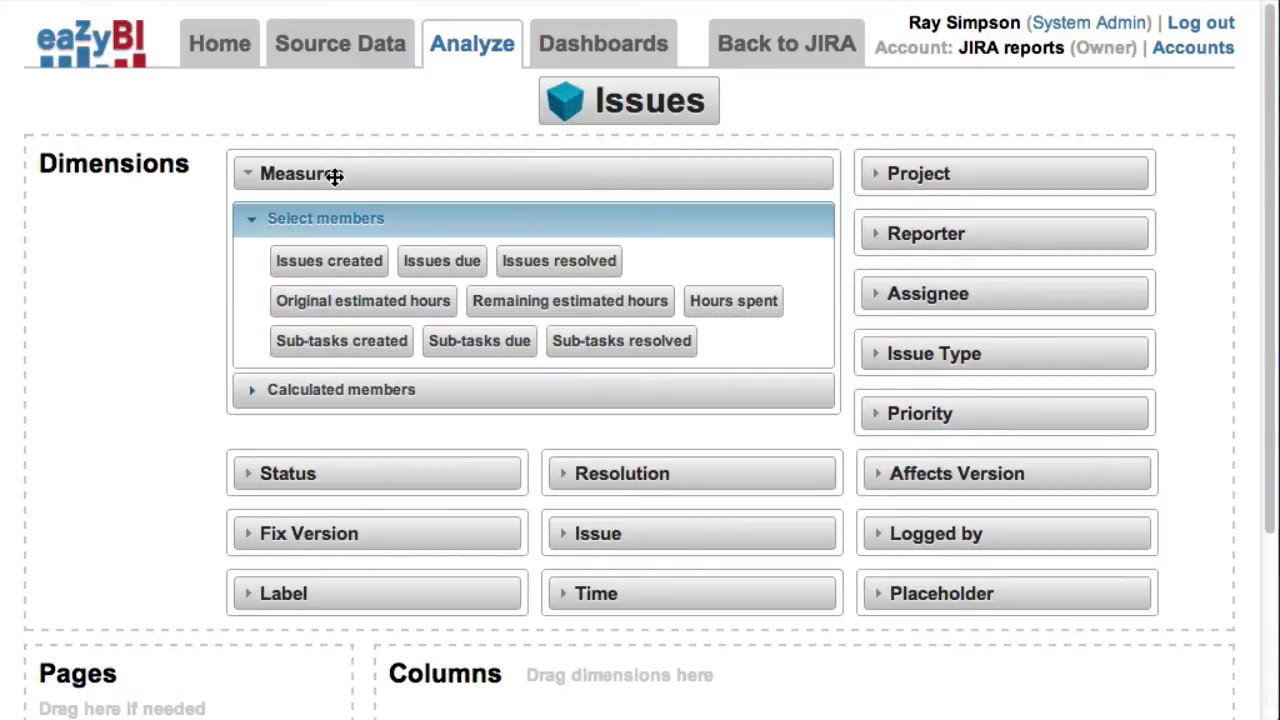
{"action": "left_click", "coordinate": [443, 262]}
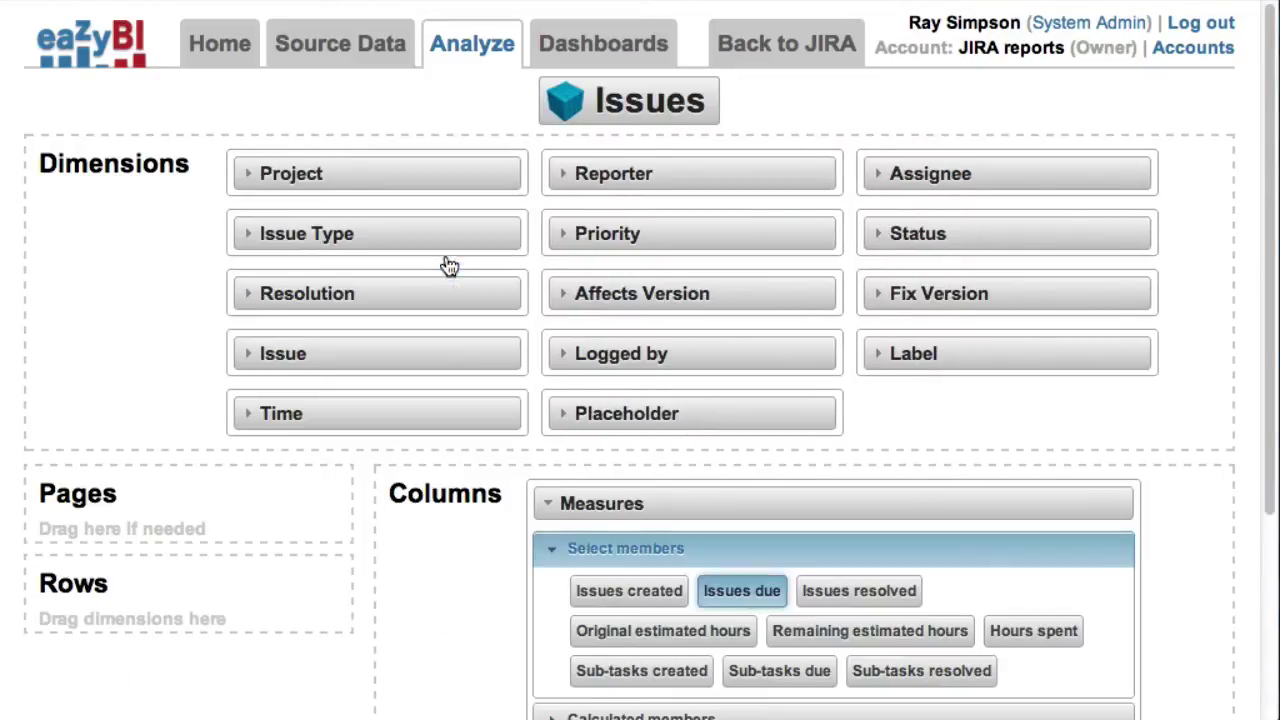
{"action": "left_click", "coordinate": [597, 502]}
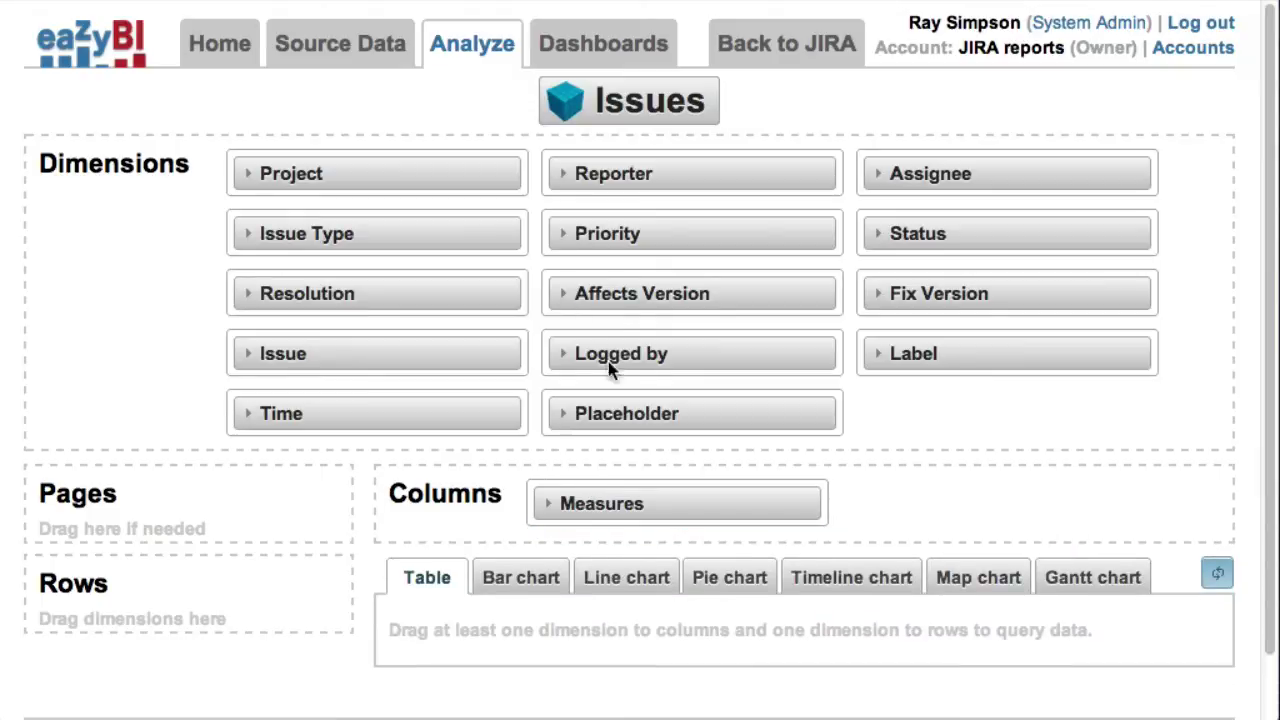
Put individual priorities, Blocker through Trivial, on the rows without the All Priorities total
{"action": "left_click_drag", "start_coordinate": [645, 240], "coordinate": [126, 674]}
{"action": "scroll", "coordinate": [290, 630], "scroll_direction": "down", "scroll_amount": 3}
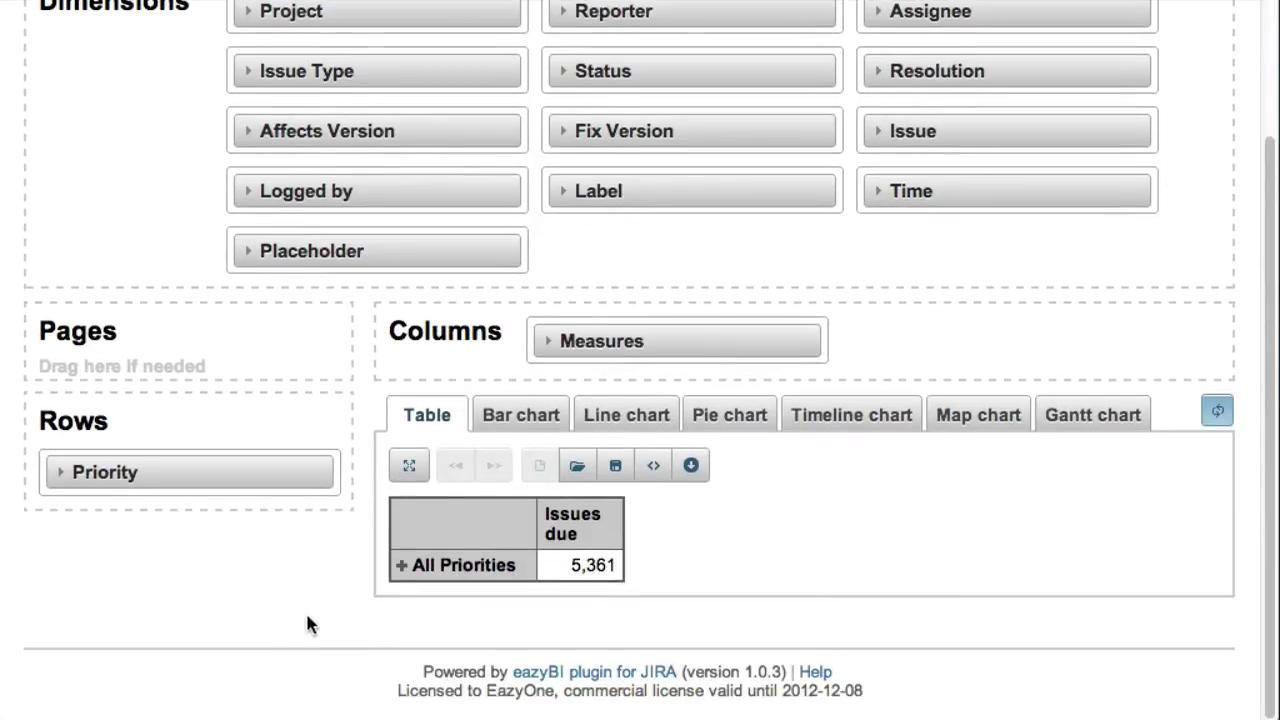
{"action": "left_click", "coordinate": [401, 565]}
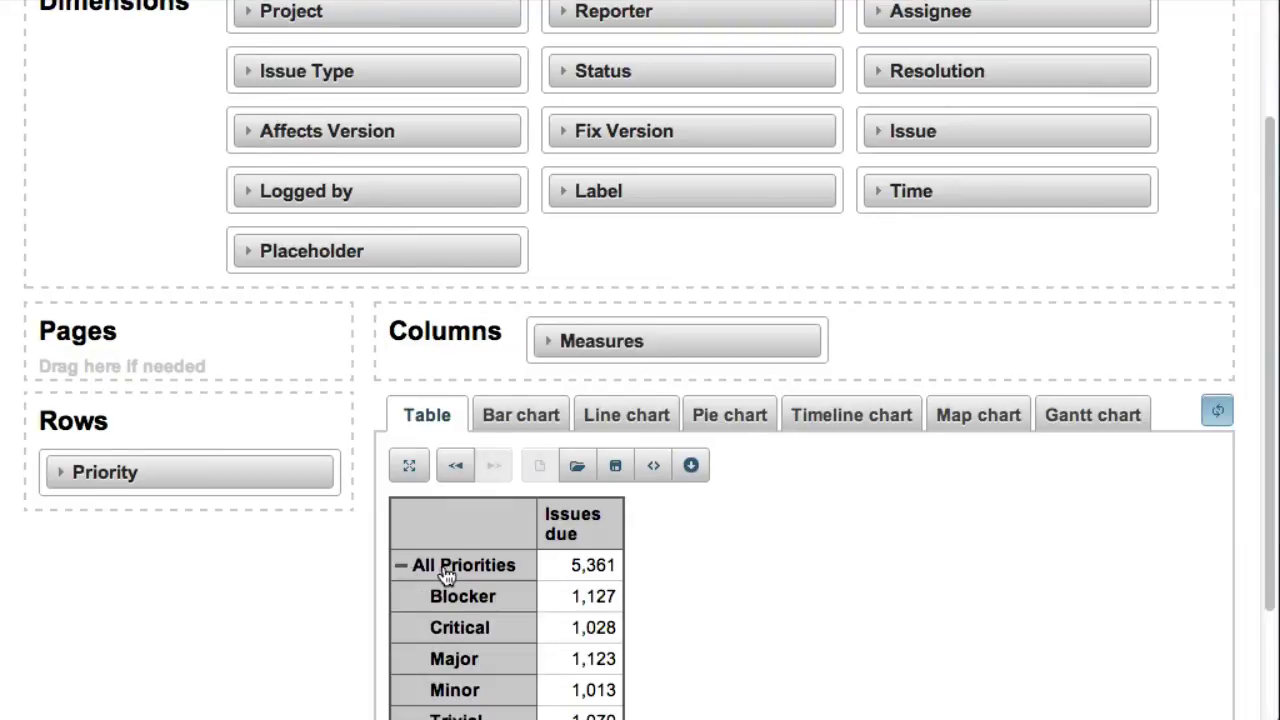
{"action": "left_click", "coordinate": [447, 577]}
{"action": "left_click", "coordinate": [545, 711]}
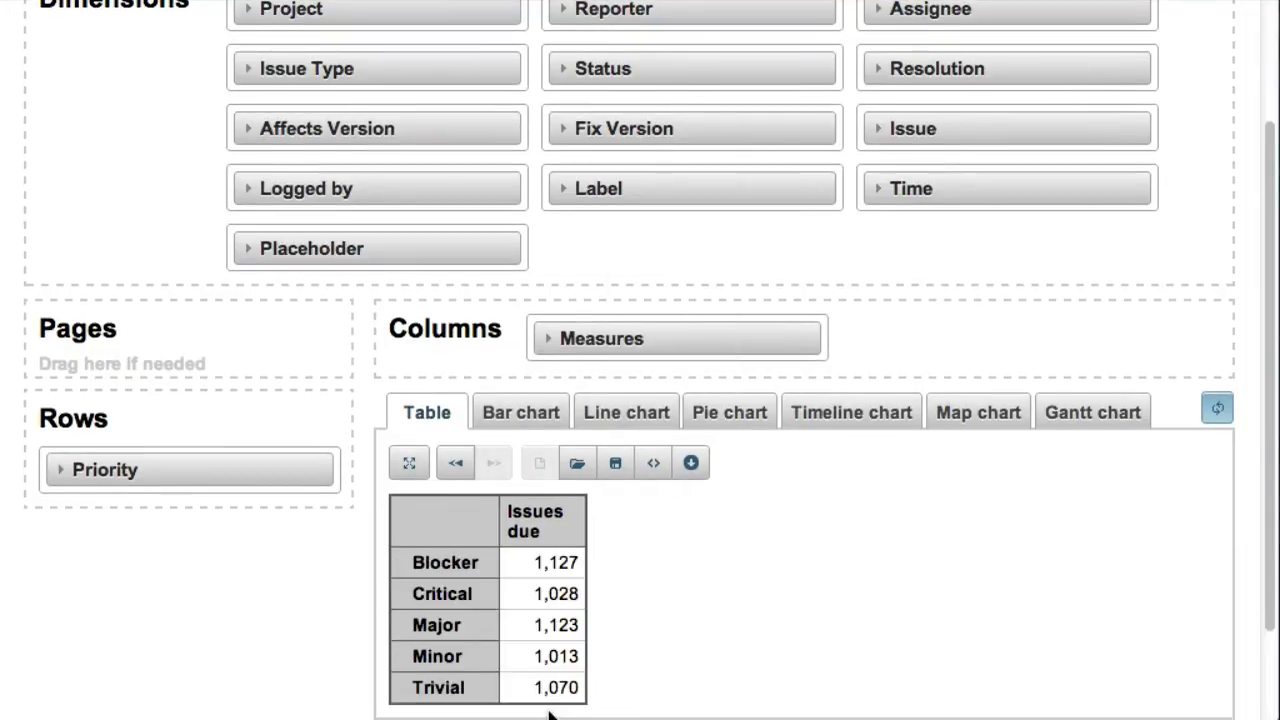
Add Project to Pages as a page filter
{"action": "scroll", "coordinate": [556, 656], "scroll_direction": "down", "scroll_amount": 2}
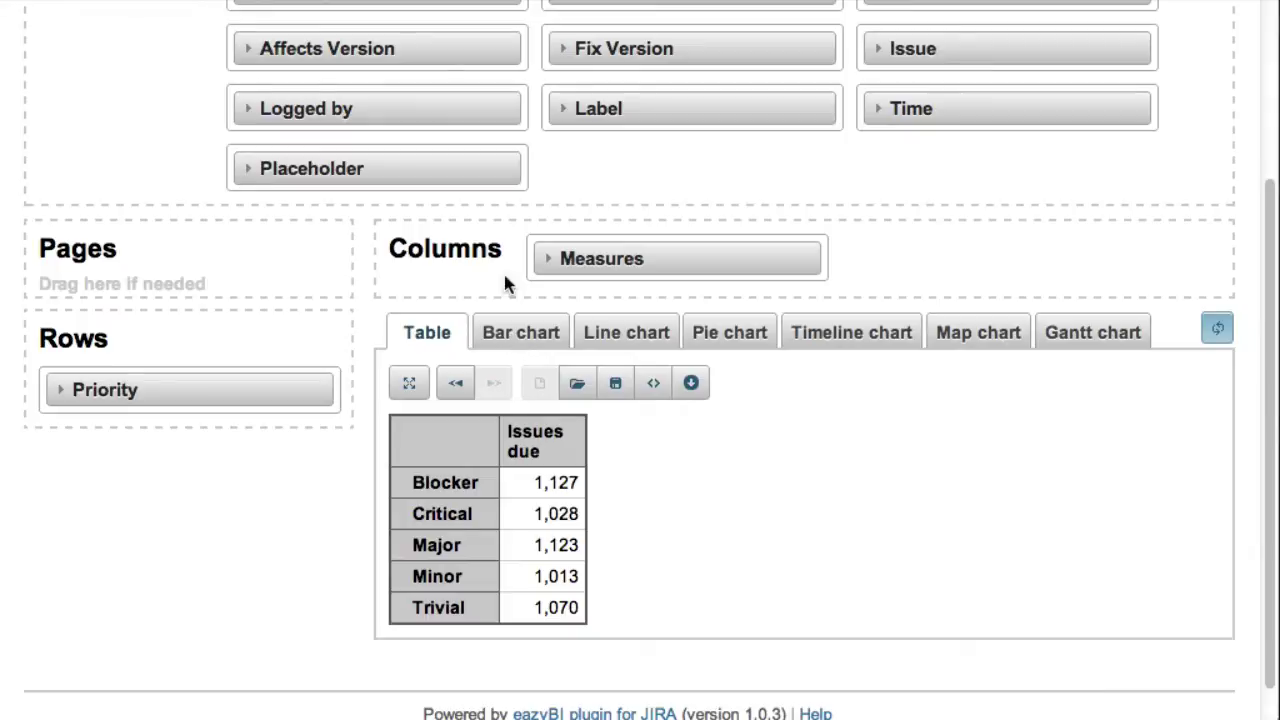
{"action": "scroll", "coordinate": [502, 262], "scroll_direction": "up", "scroll_amount": 1}
{"action": "scroll", "coordinate": [502, 258], "scroll_direction": "up", "scroll_amount": 2}
{"action": "left_click_drag", "start_coordinate": [406, 140], "coordinate": [153, 516]}
{"action": "scroll", "coordinate": [271, 517], "scroll_direction": "down", "scroll_amount": 5}
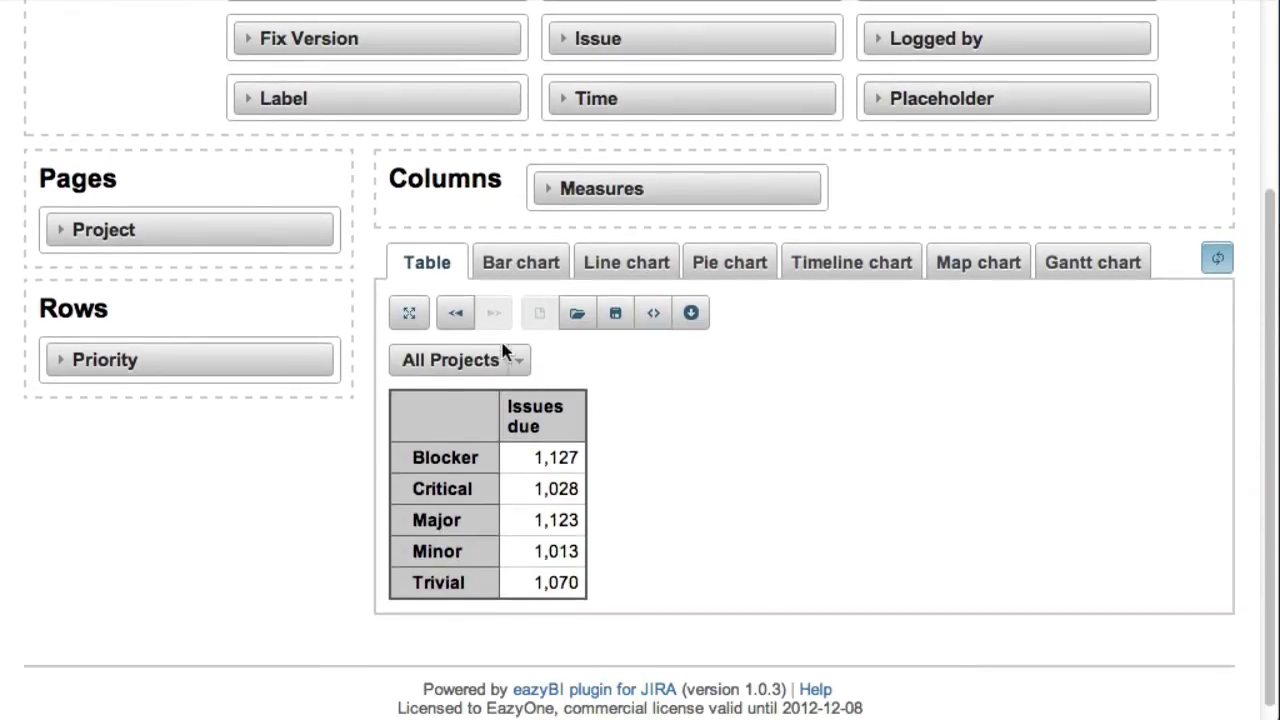
Filter the report to the altarium project, showing Blocker 109 through Trivial 122 issues due
{"action": "left_click", "coordinate": [518, 362]}
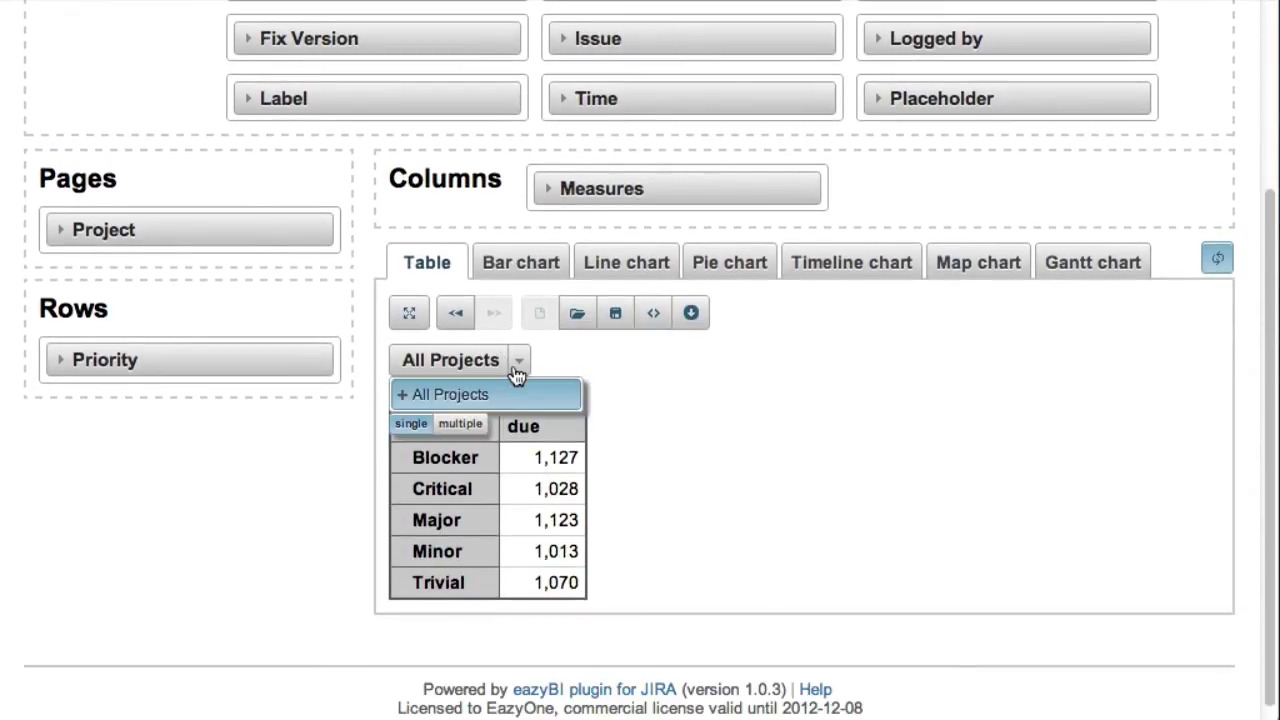
{"action": "left_click", "coordinate": [405, 397]}
{"action": "left_click", "coordinate": [455, 423]}
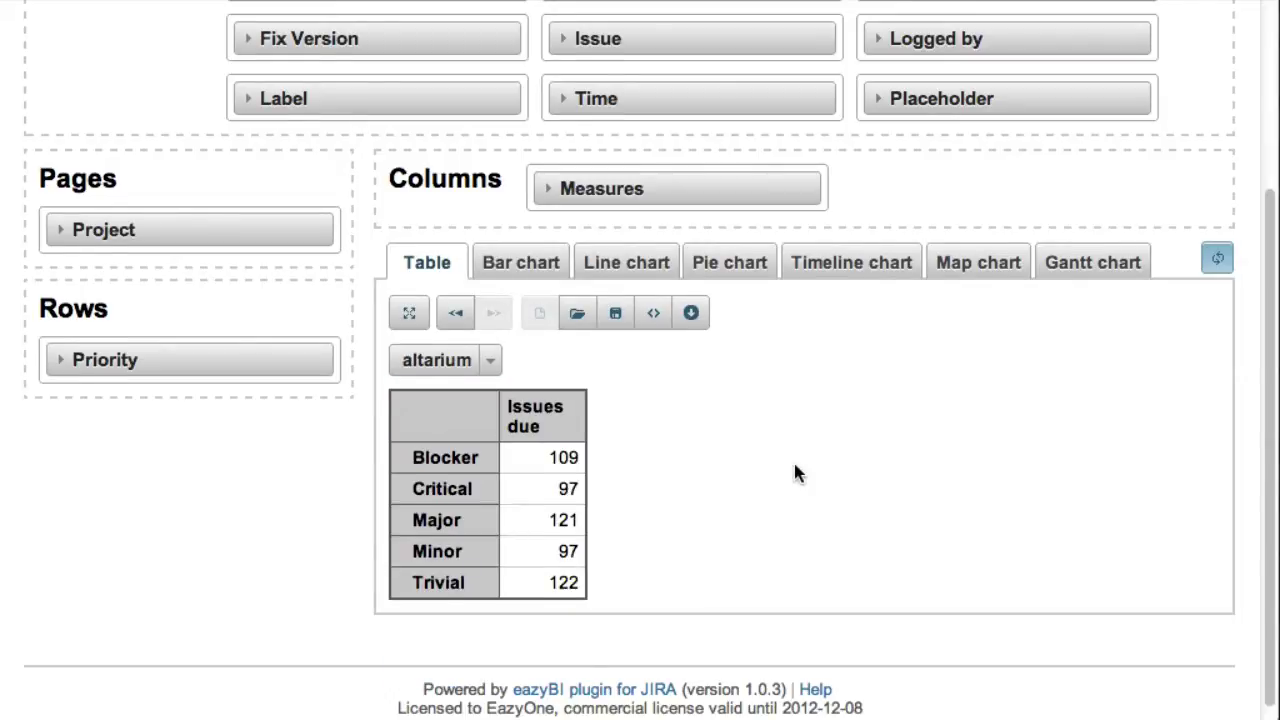
{"action": "scroll", "coordinate": [797, 473], "scroll_direction": "down", "scroll_amount": 1}
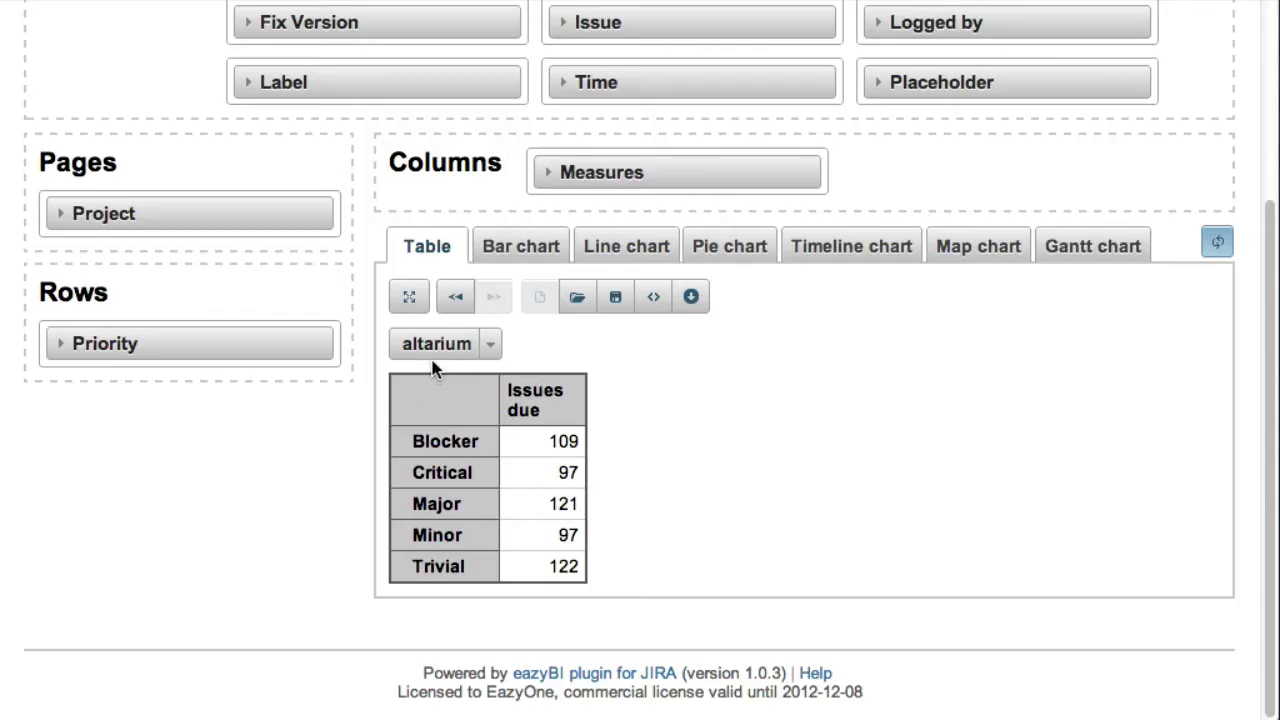
{"action": "scroll", "coordinate": [432, 370], "scroll_direction": "up", "scroll_amount": 4}
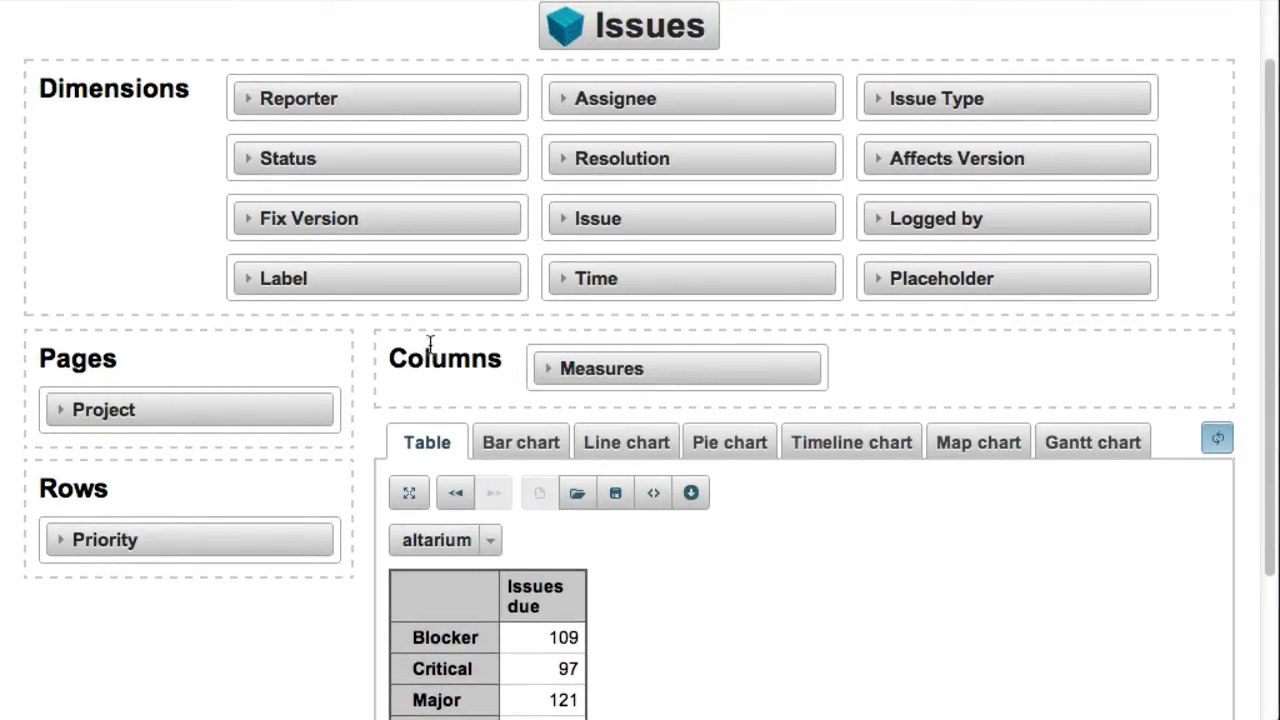
Break each priority into individual assignee rows, removing the All Assignees totals
{"action": "left_click_drag", "start_coordinate": [594, 94], "coordinate": [203, 616]}
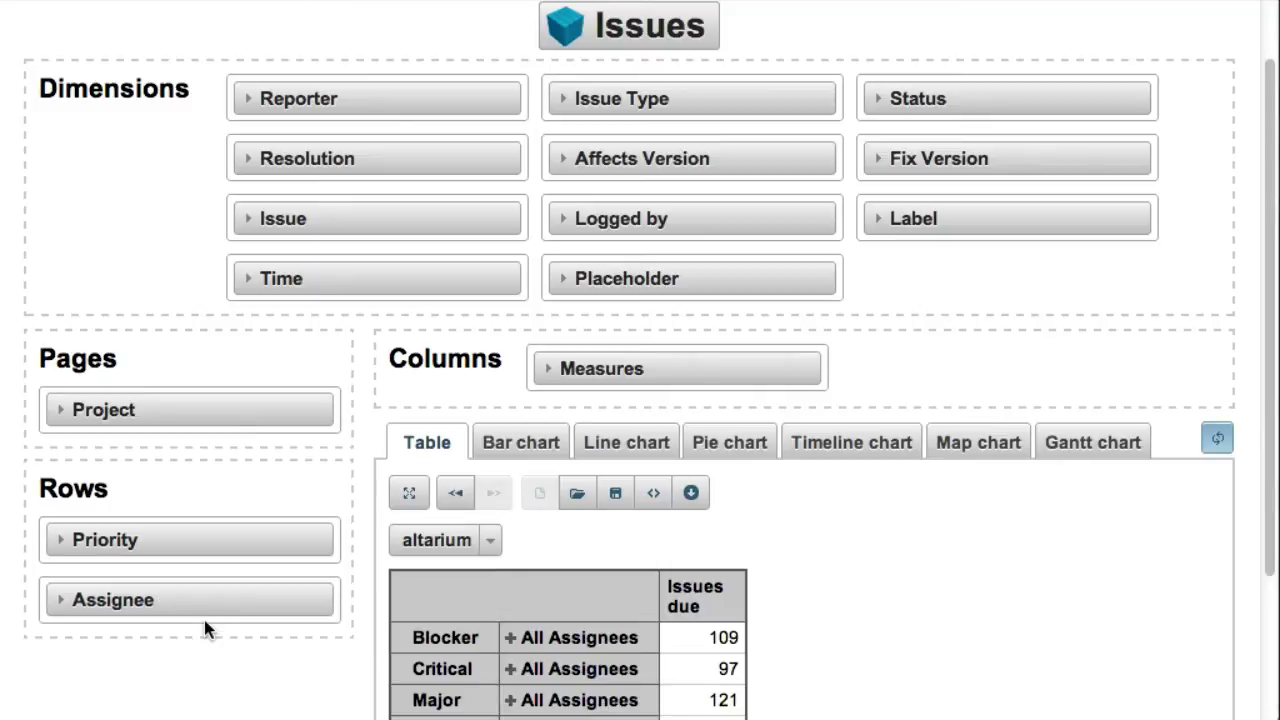
{"action": "scroll", "coordinate": [310, 630], "scroll_direction": "down", "scroll_amount": 4}
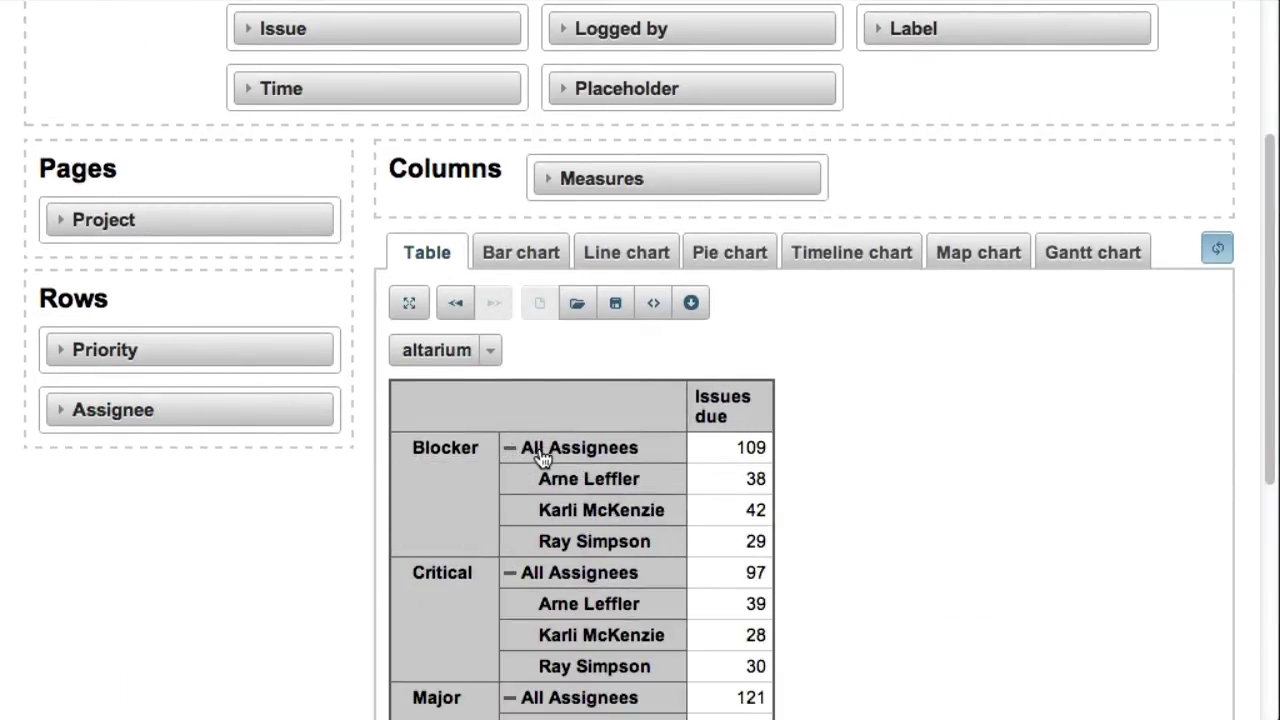
{"action": "left_click", "coordinate": [543, 449]}
{"action": "left_click", "coordinate": [628, 597]}
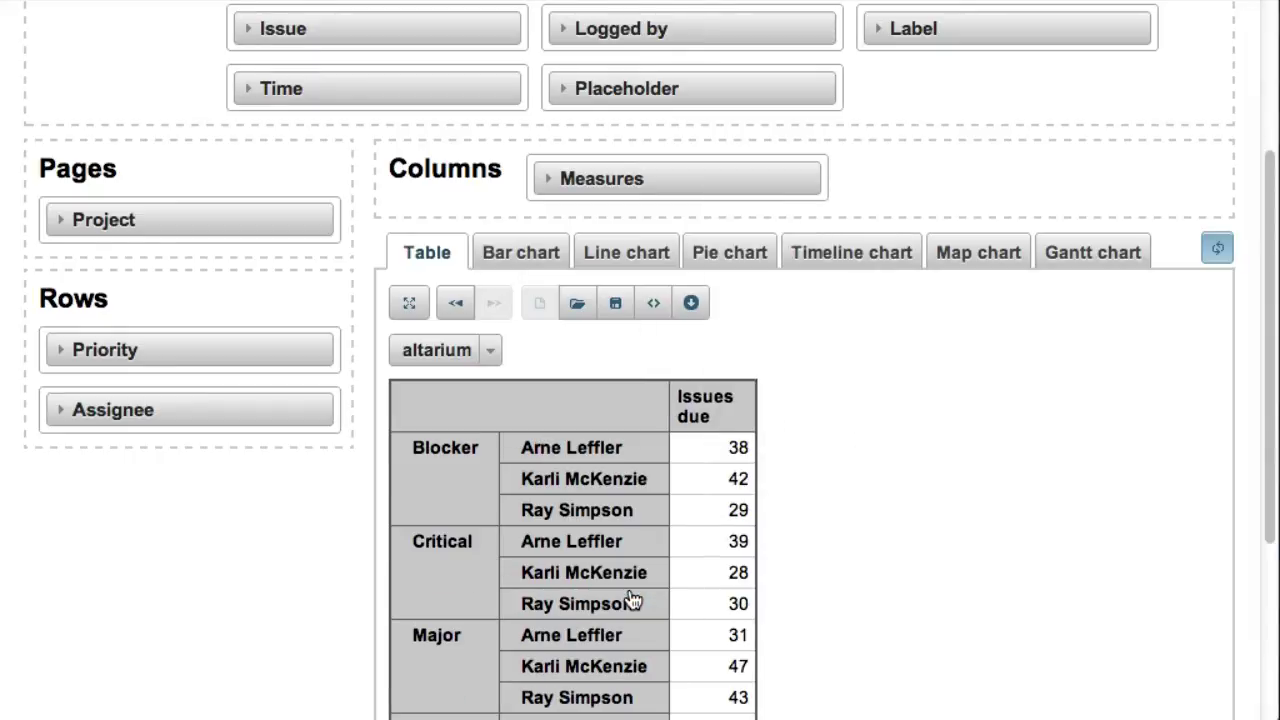
{"action": "scroll", "coordinate": [714, 594], "scroll_direction": "down", "scroll_amount": 4}
{"action": "scroll", "coordinate": [714, 597], "scroll_direction": "up", "scroll_amount": 6}
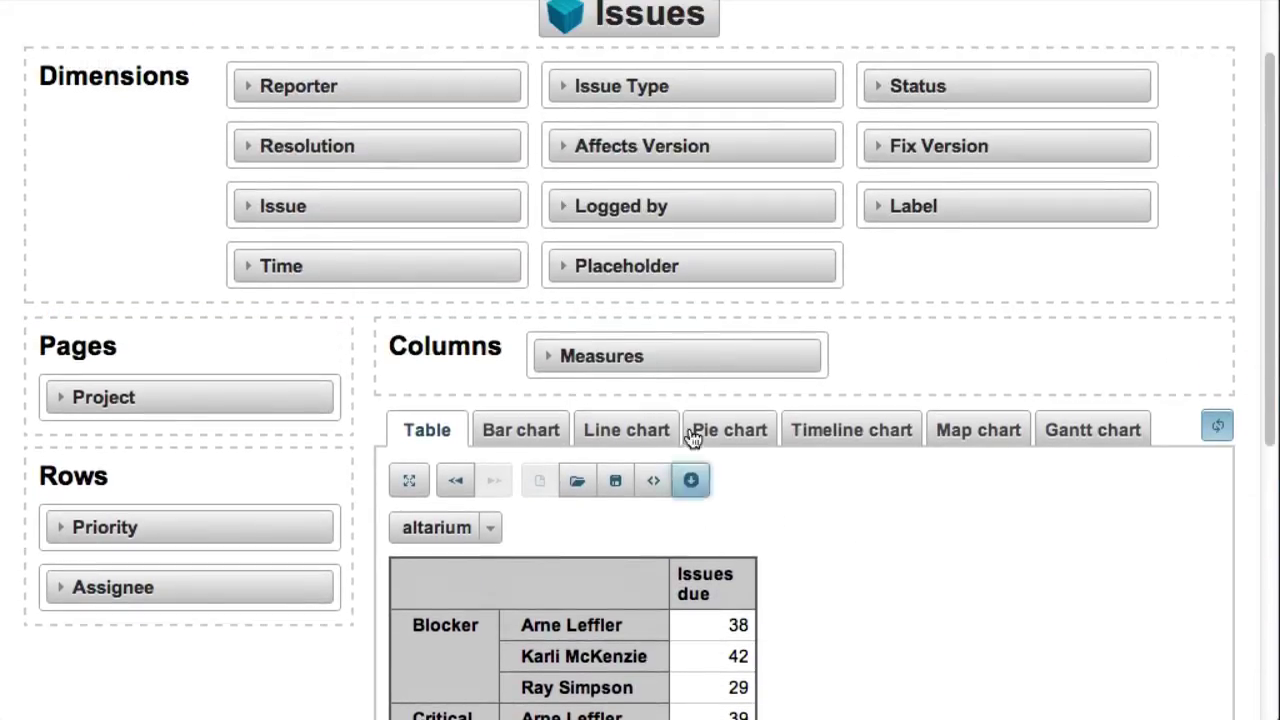
Add Status as table columns without the All Statuses total column
{"action": "left_click_drag", "start_coordinate": [990, 95], "coordinate": [937, 399]}
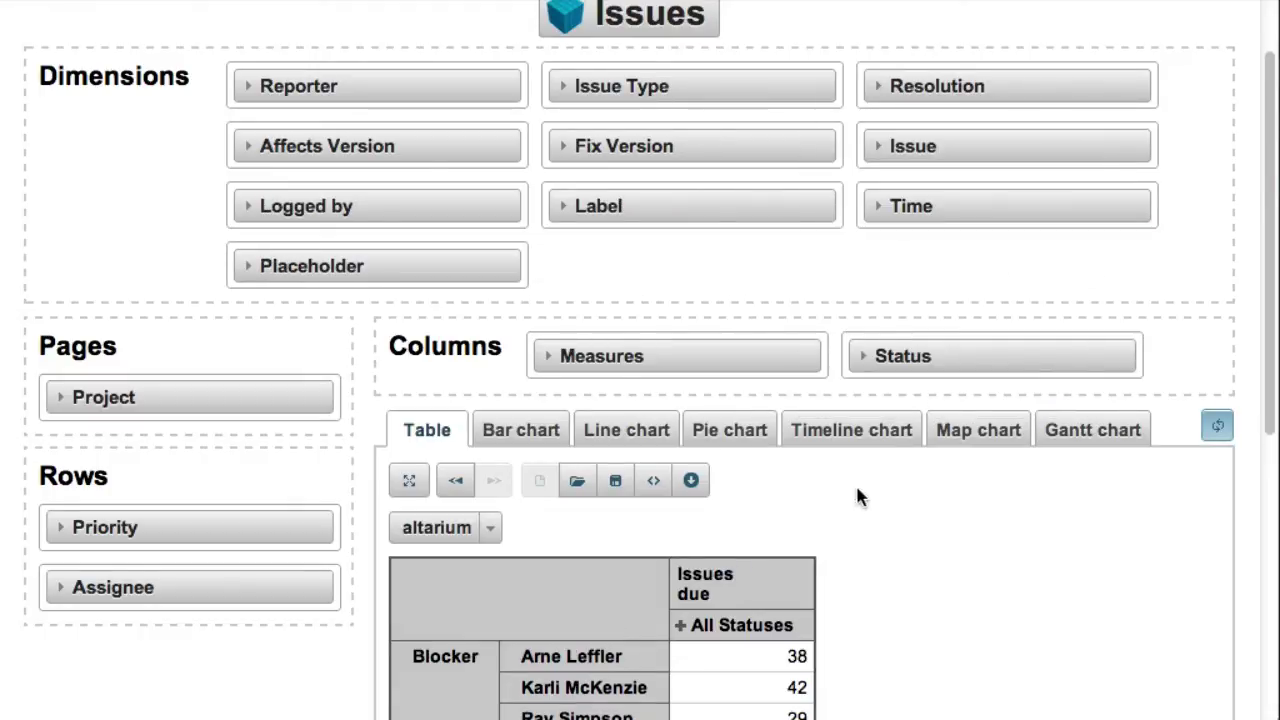
{"action": "left_click", "coordinate": [681, 634]}
{"action": "scroll", "coordinate": [737, 634], "scroll_direction": "down", "scroll_amount": 4}
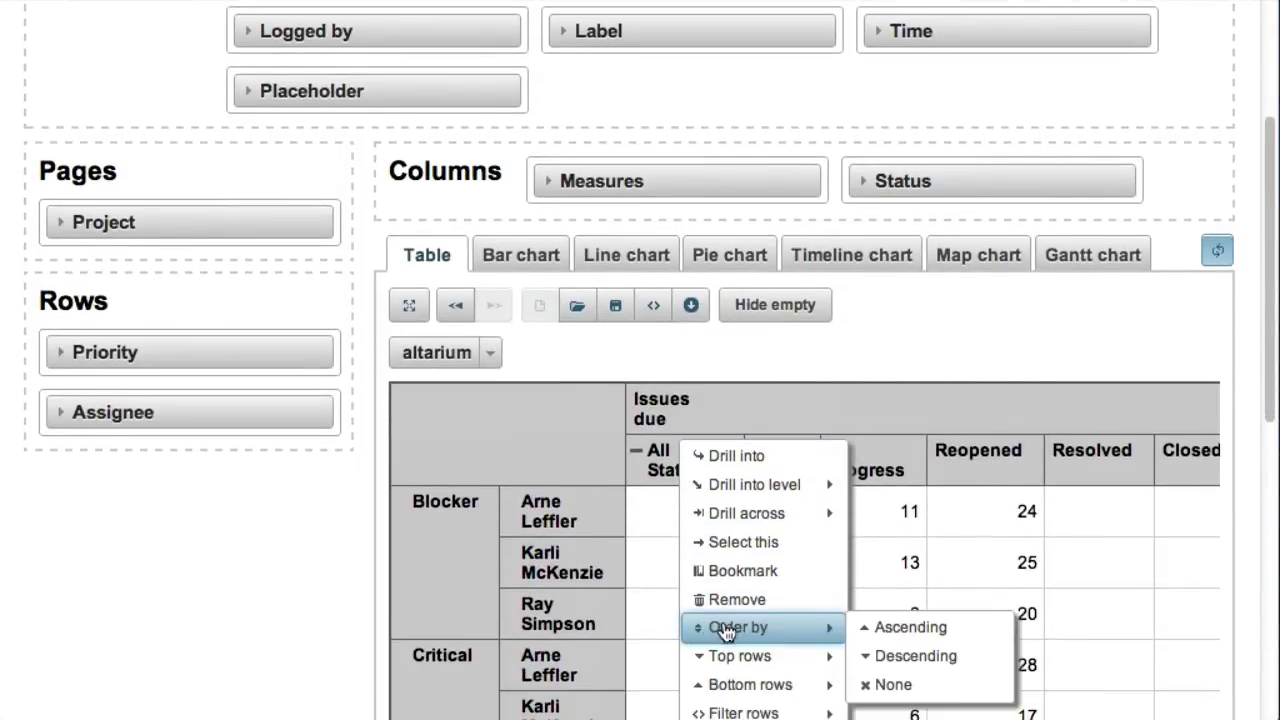
{"action": "left_click", "coordinate": [737, 600]}
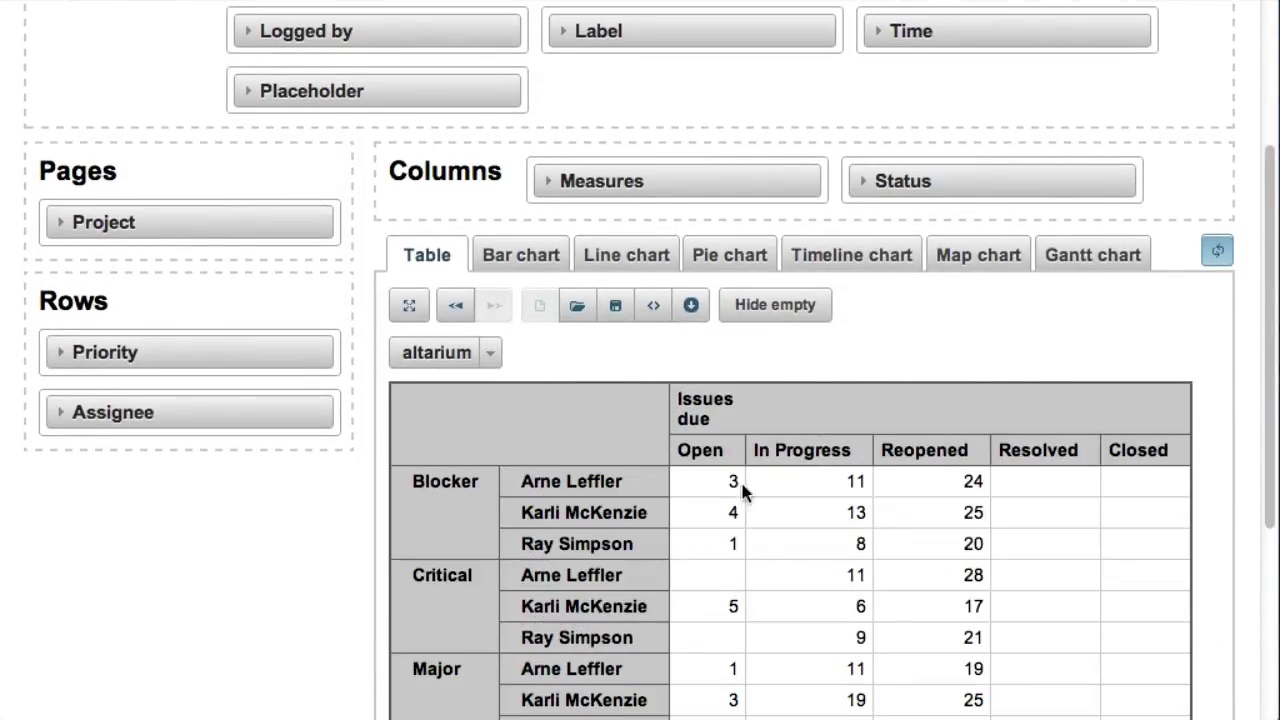
Hide empty status columns, leaving only Open, In Progress and Reopened
{"action": "left_click", "coordinate": [762, 302]}
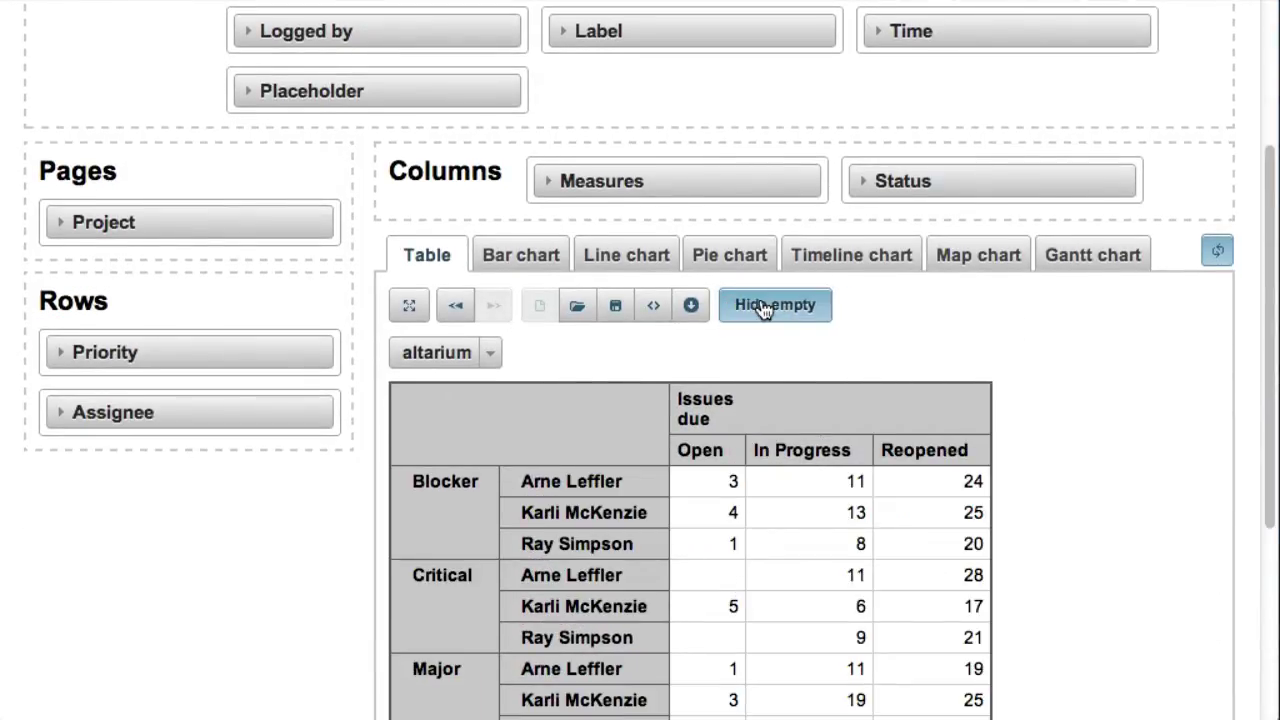
{"action": "scroll", "coordinate": [762, 302], "scroll_direction": "down", "scroll_amount": 4}
{"action": "scroll", "coordinate": [894, 320], "scroll_direction": "down", "scroll_amount": 4}
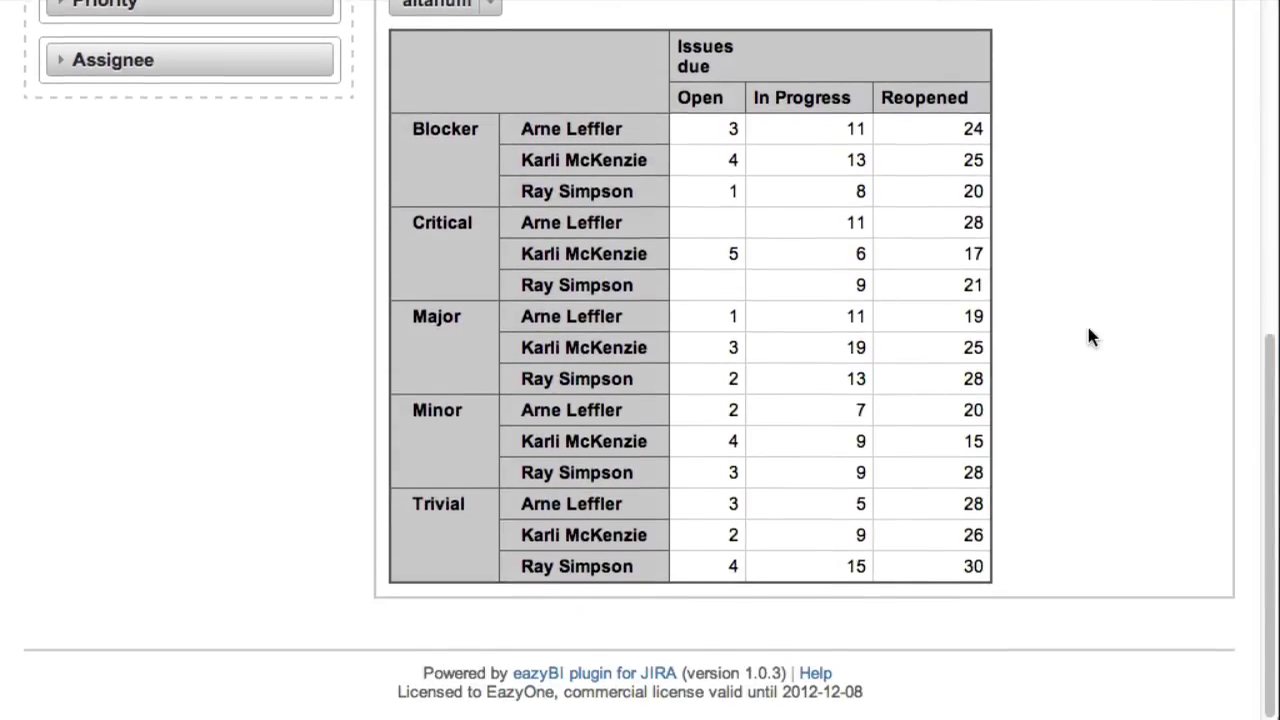
{"action": "scroll", "coordinate": [1089, 336], "scroll_direction": "up", "scroll_amount": 1}
{"action": "scroll", "coordinate": [1090, 337], "scroll_direction": "up", "scroll_amount": 10}
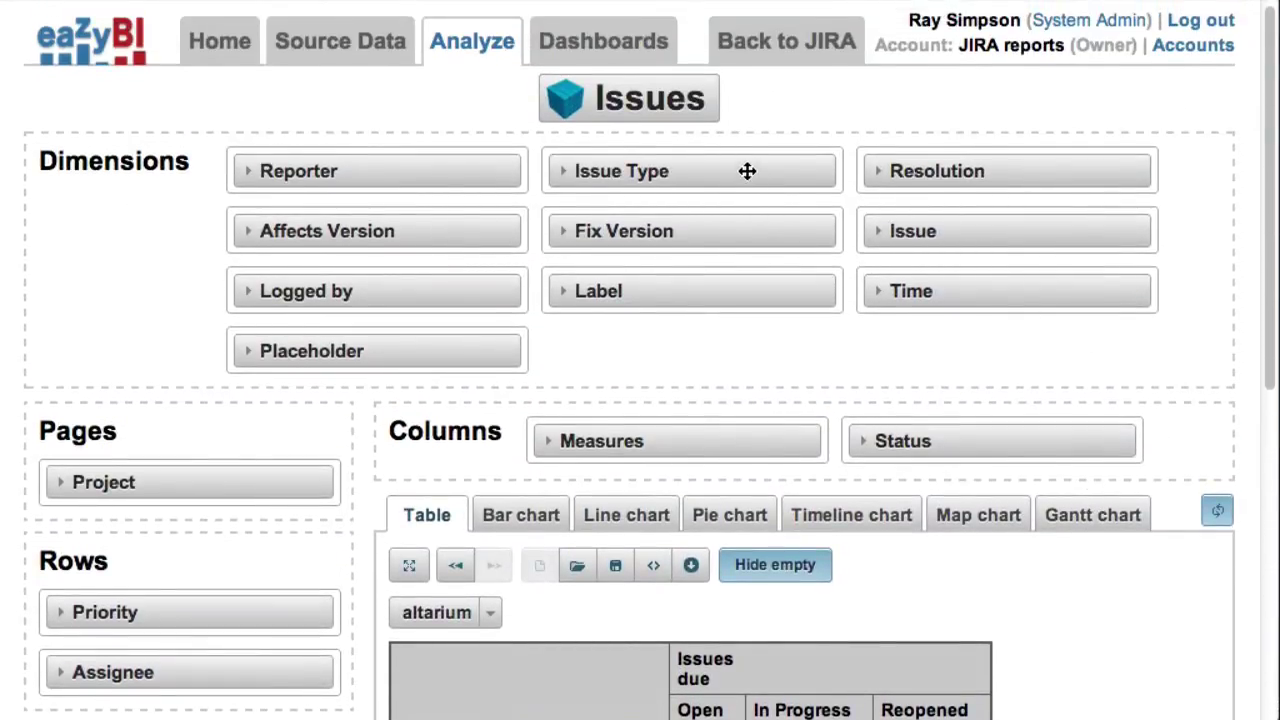
Add Issue Type as a page filter and multi-select New Feature and Improvement
{"action": "left_click_drag", "start_coordinate": [747, 171], "coordinate": [340, 543]}
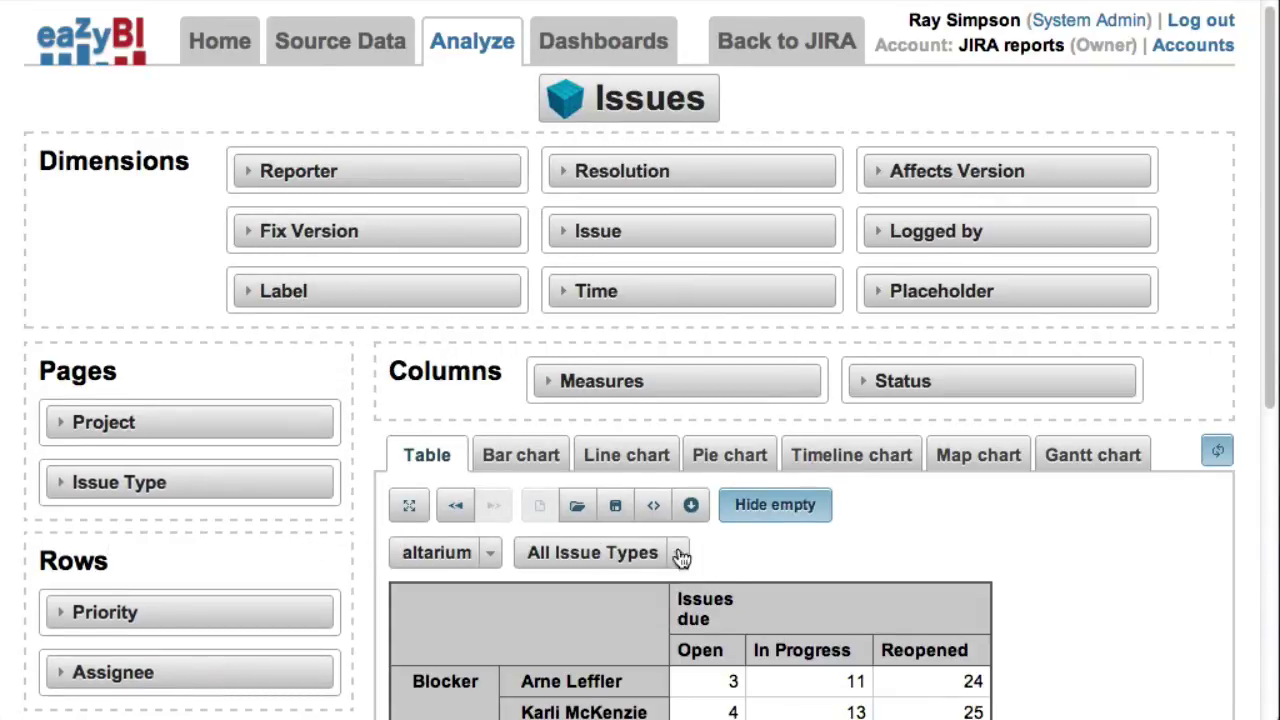
{"action": "scroll", "coordinate": [680, 551], "scroll_direction": "down", "scroll_amount": 9}
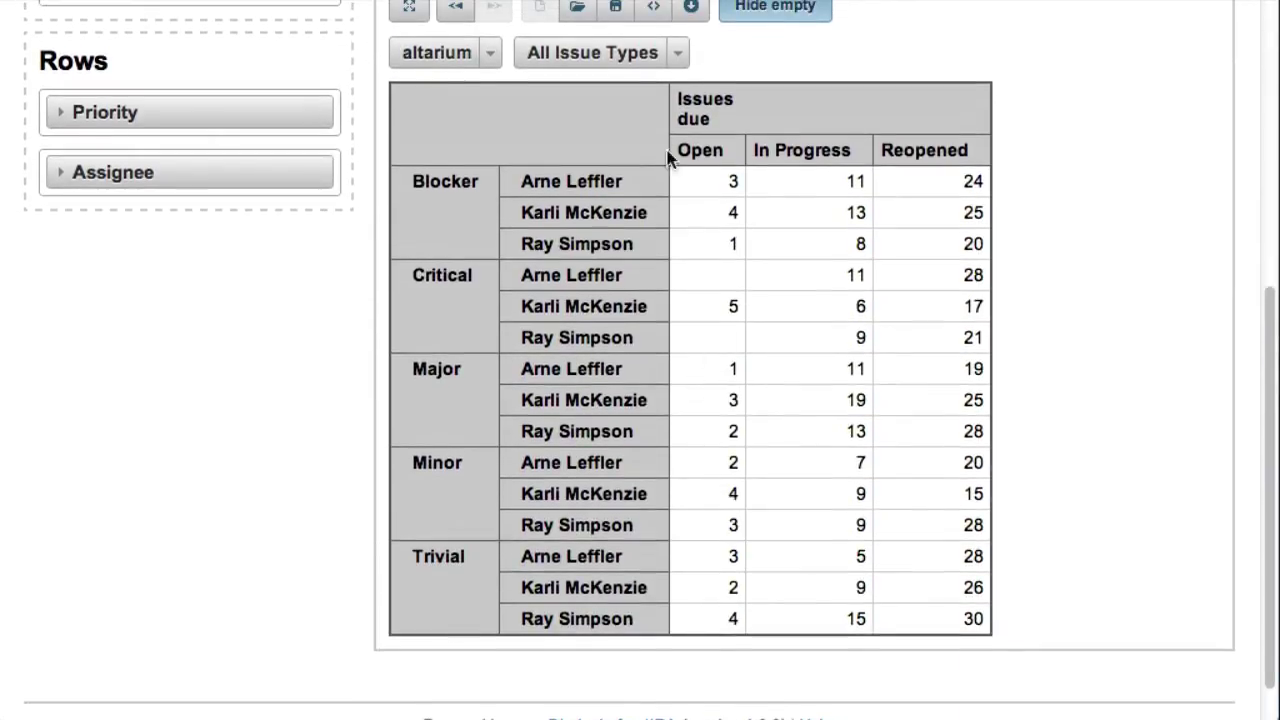
{"action": "left_click", "coordinate": [677, 52]}
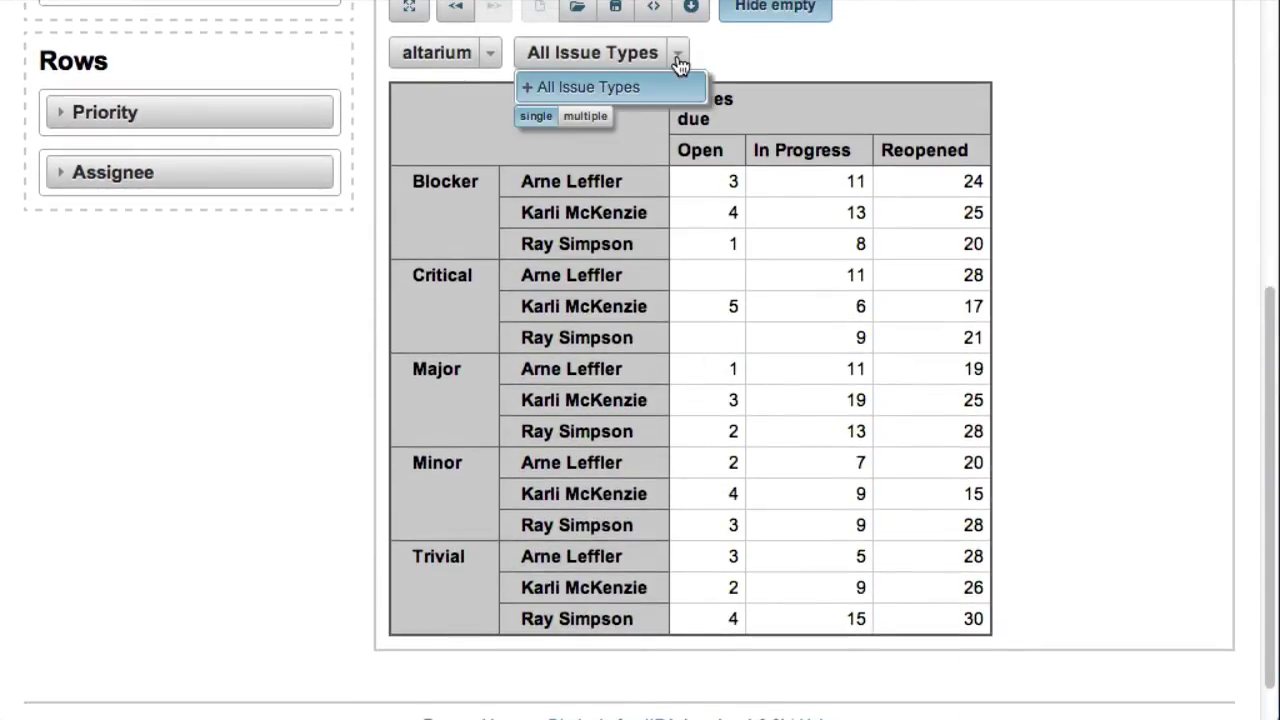
{"action": "left_click", "coordinate": [526, 88]}
{"action": "left_click", "coordinate": [586, 262]}
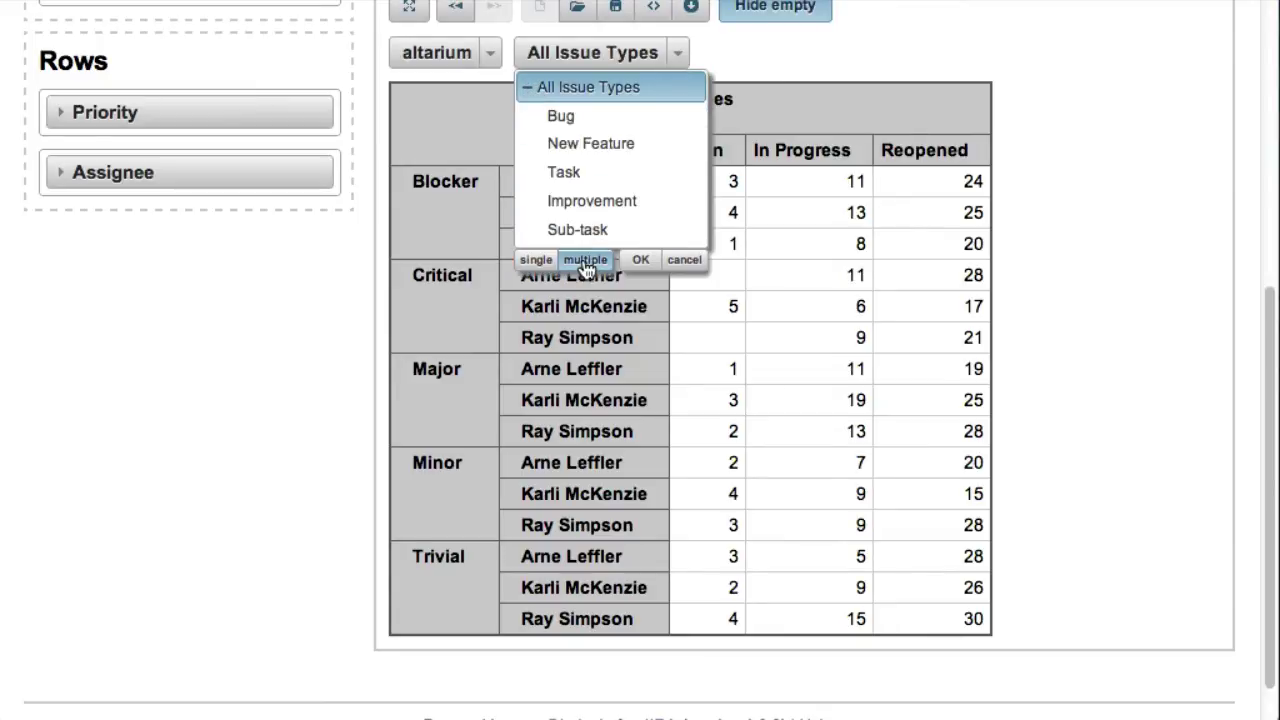
{"action": "left_click", "coordinate": [607, 148]}
{"action": "left_click", "coordinate": [610, 202]}
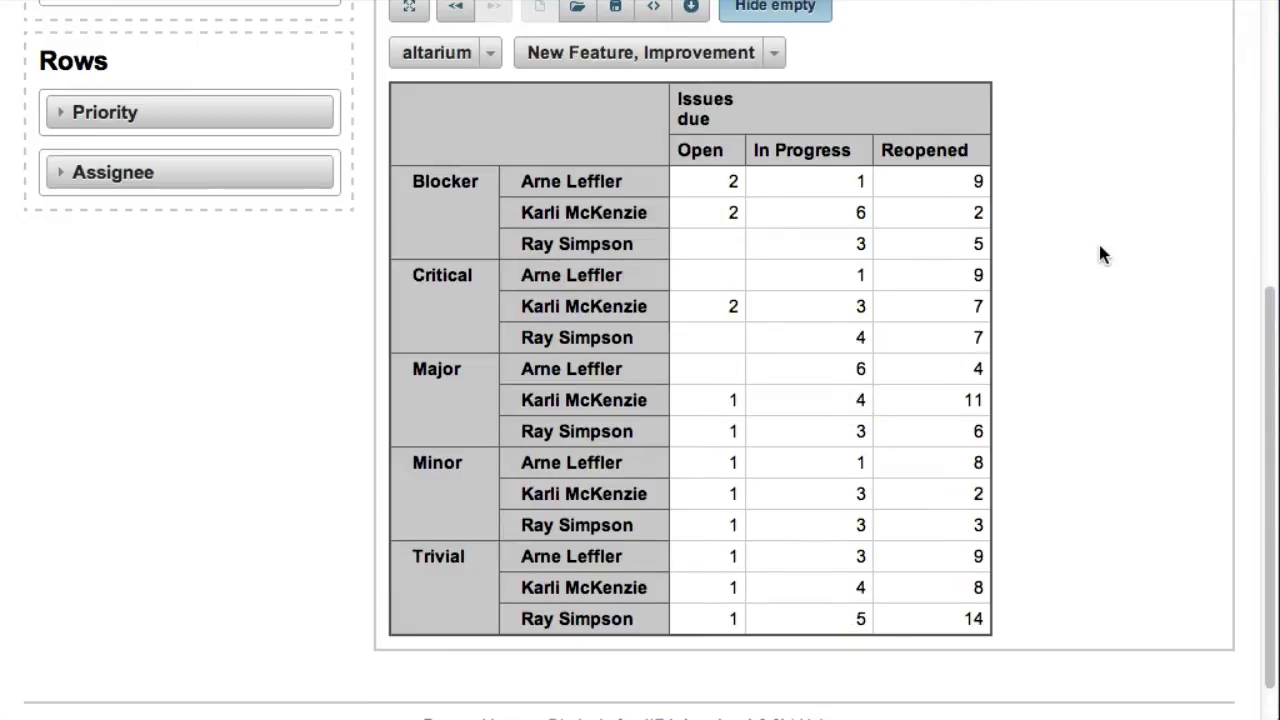
Reset the Issue Type filter to All Issue Types
{"action": "left_click", "coordinate": [770, 54]}
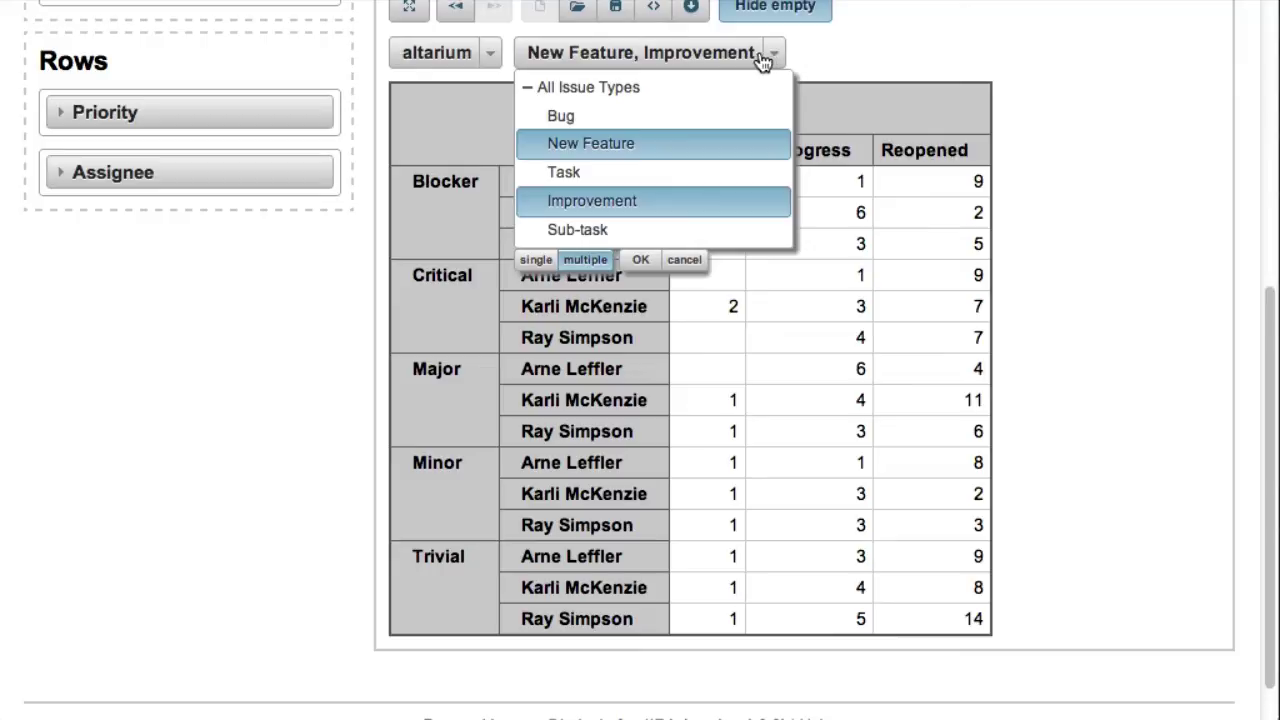
{"action": "left_click", "coordinate": [688, 92]}
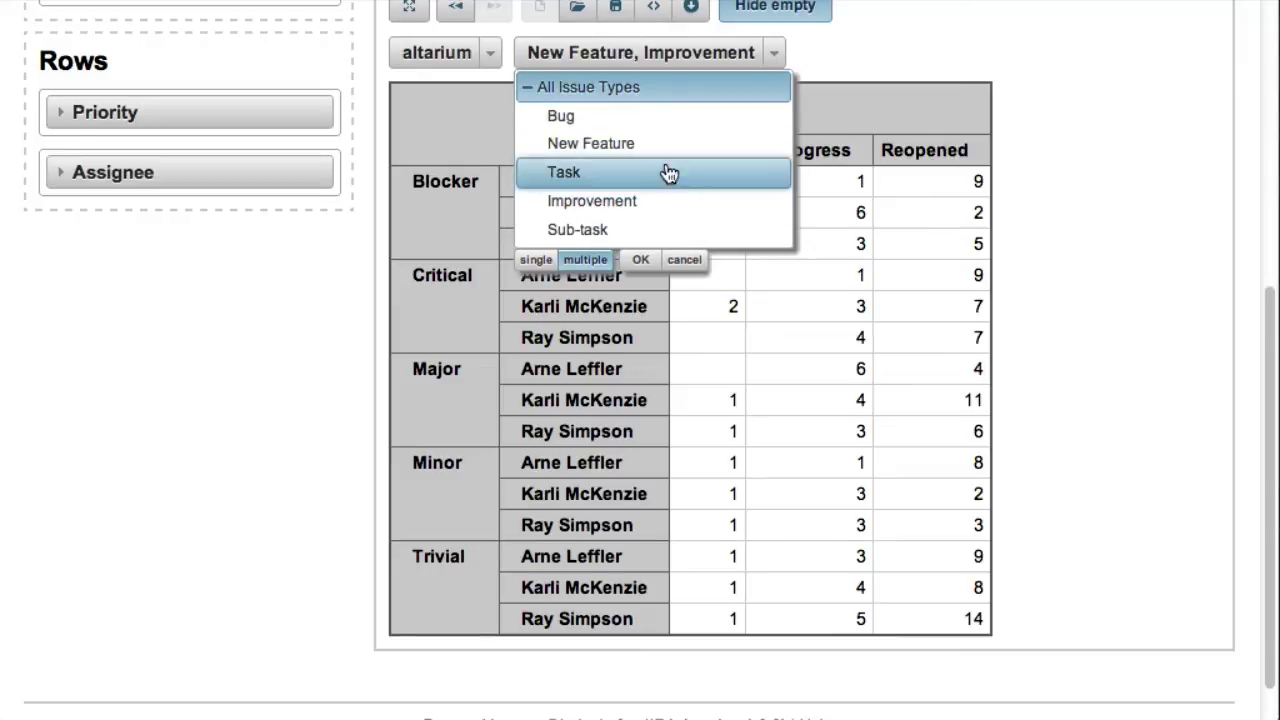
{"action": "left_click", "coordinate": [641, 259]}
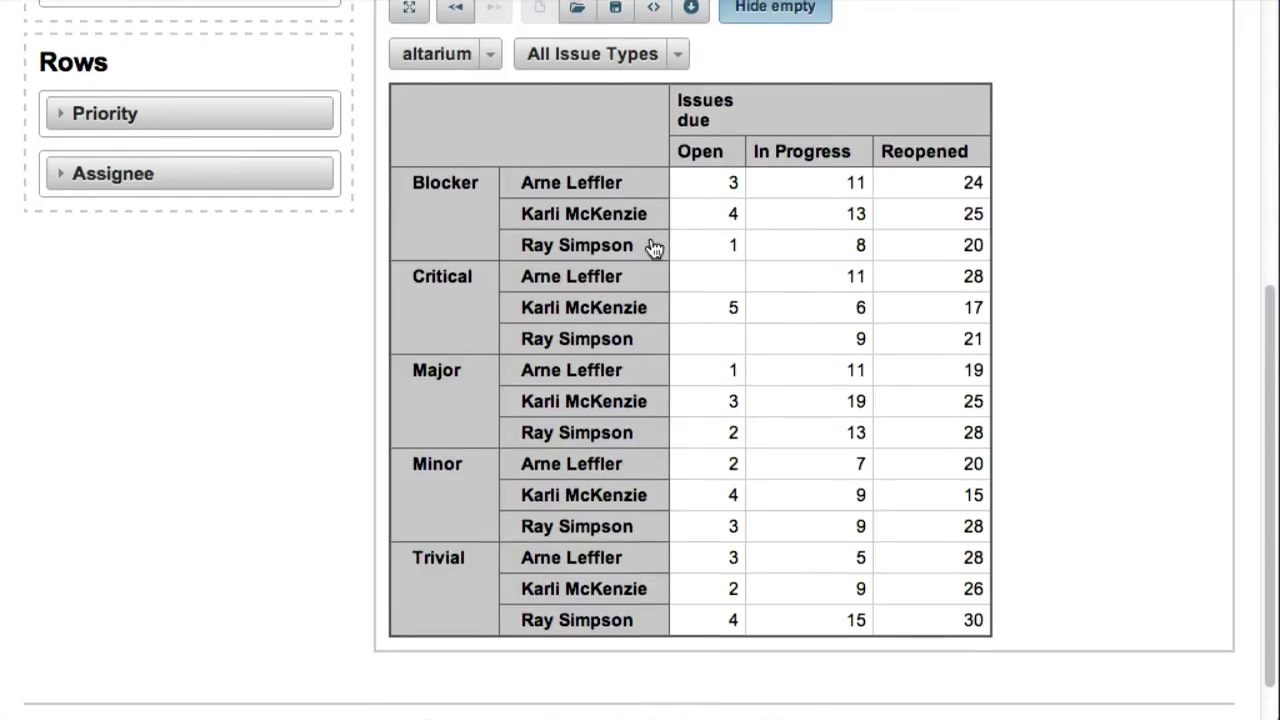
Display Open, In Progress and Reopened issues due per priority and assignee as a bar chart
{"action": "scroll", "coordinate": [655, 250], "scroll_direction": "up", "scroll_amount": 4}
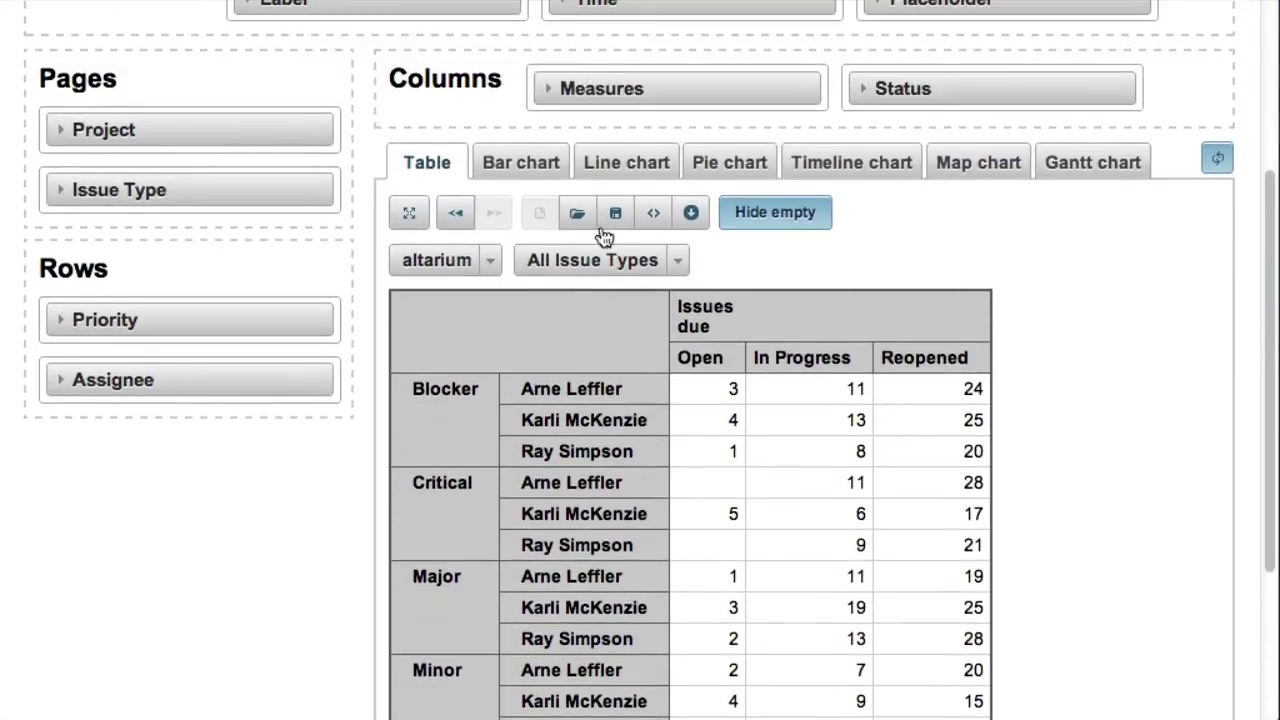
{"action": "left_click", "coordinate": [527, 170]}
{"action": "scroll", "coordinate": [529, 170], "scroll_direction": "down", "scroll_amount": 5}
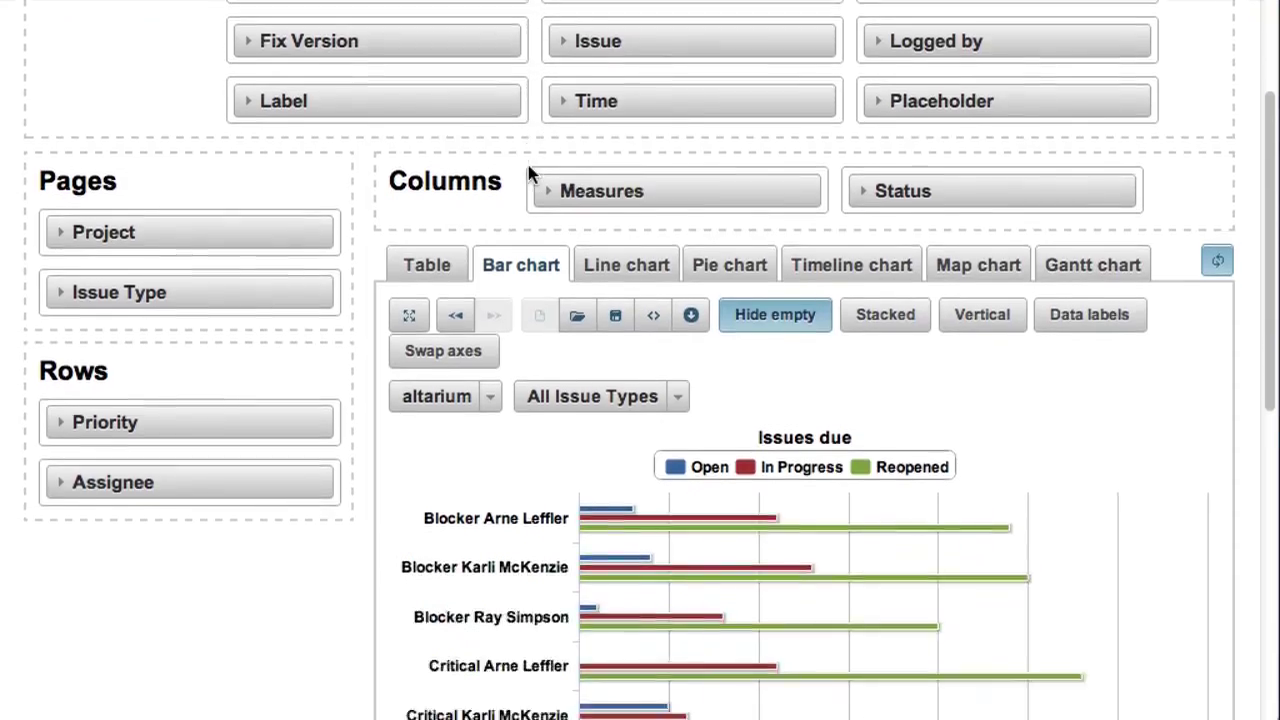
{"action": "scroll", "coordinate": [529, 165], "scroll_direction": "down", "scroll_amount": 3}
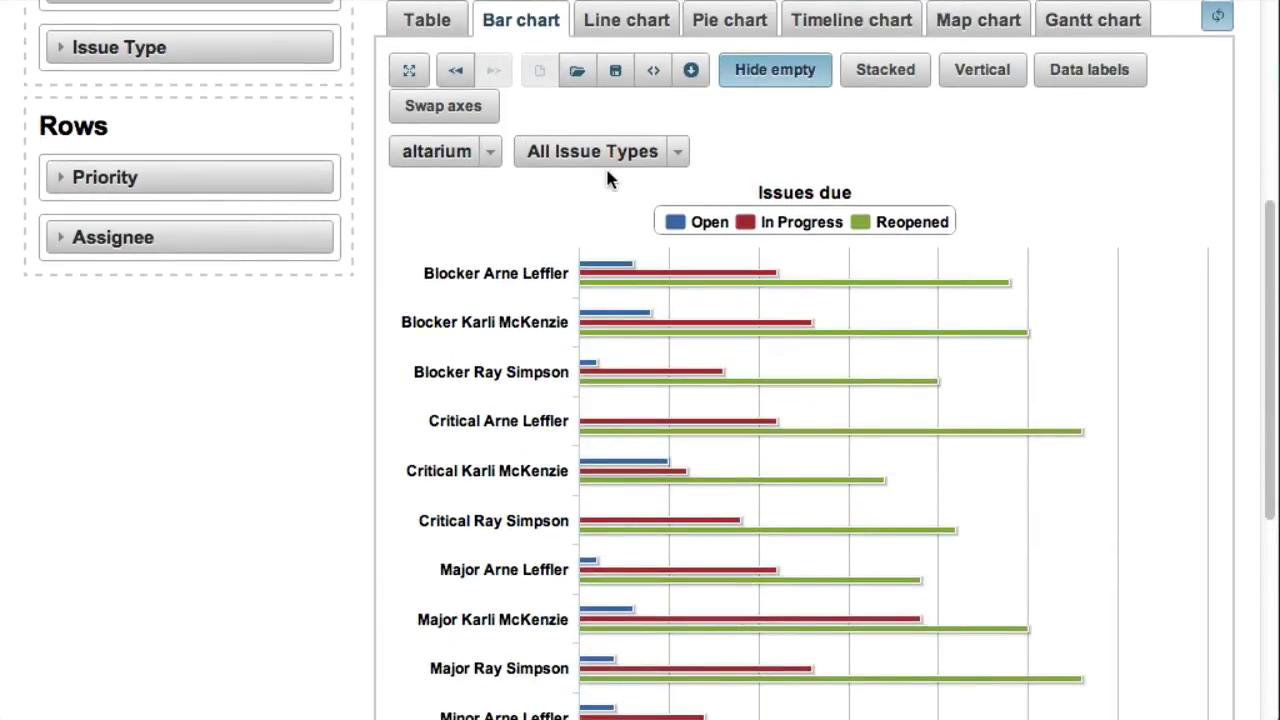
Stack the status bars into one bar per priority and assignee, shown at full width
{"action": "left_click", "coordinate": [879, 67]}
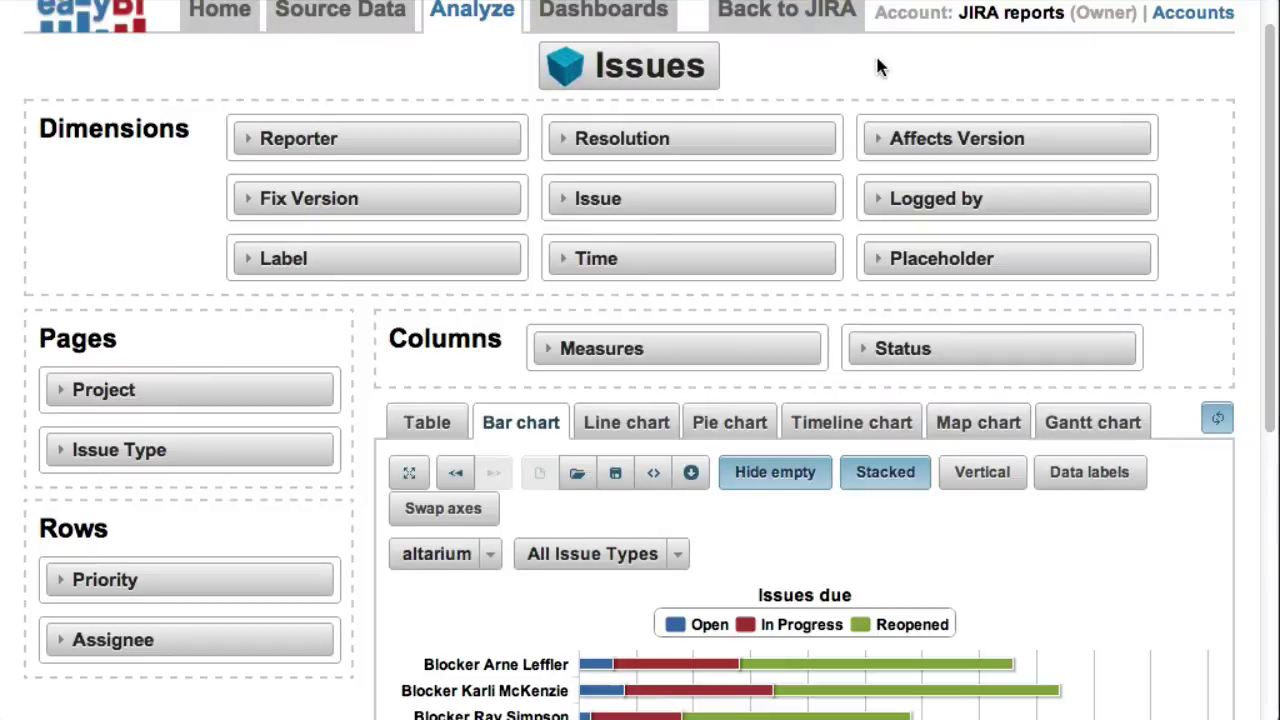
{"action": "left_click", "coordinate": [408, 474]}
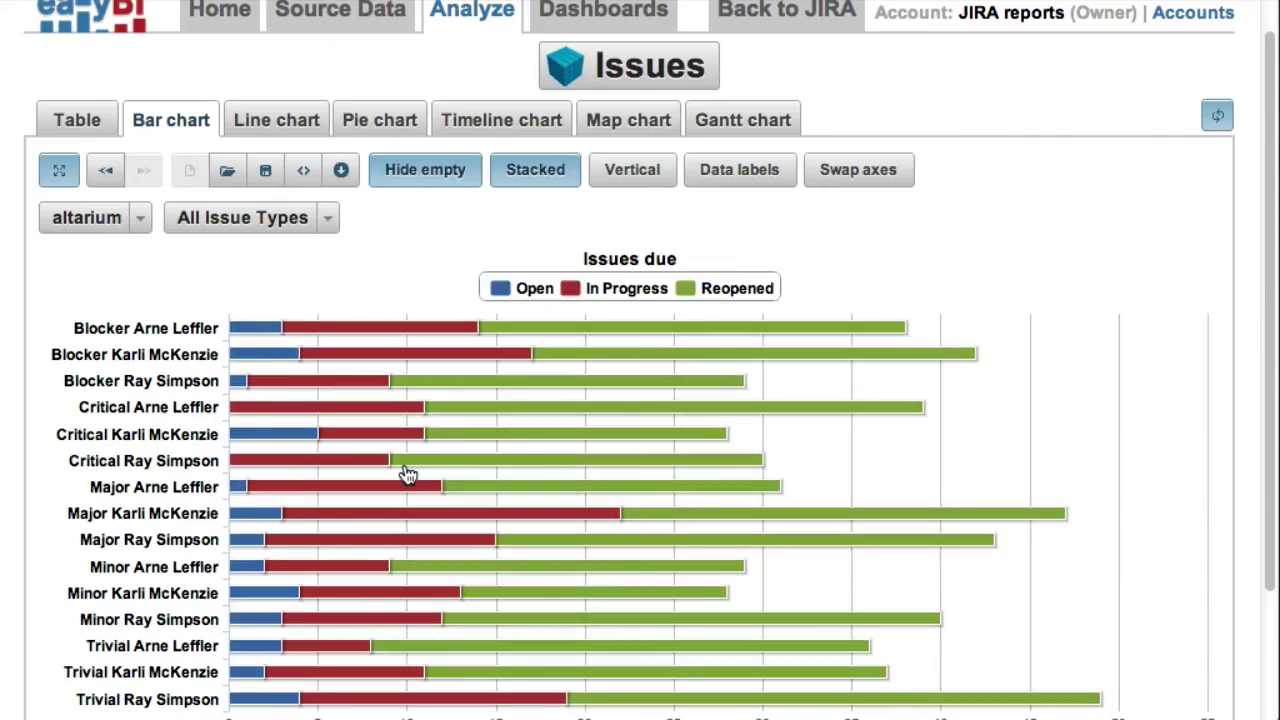
{"action": "scroll", "coordinate": [591, 471], "scroll_direction": "down", "scroll_amount": 3}
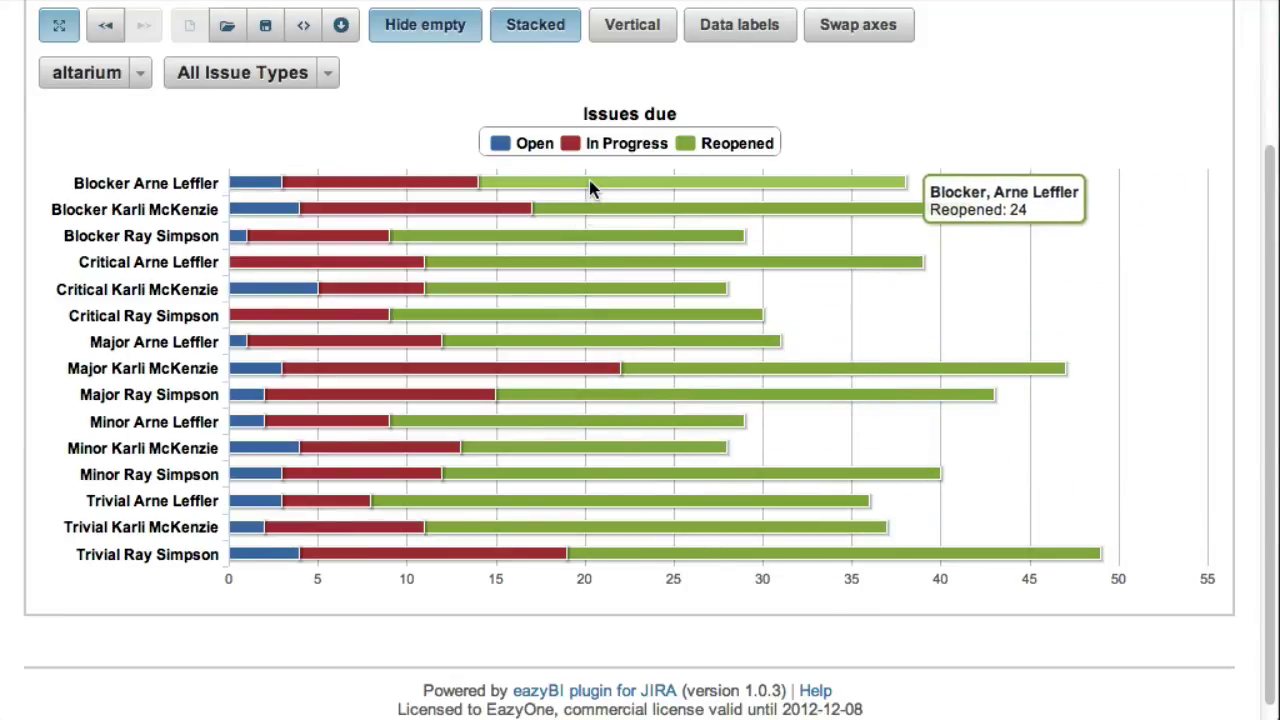
Save the chart as the report 'issues by priority and assignee'
{"action": "left_click", "coordinate": [264, 28]}
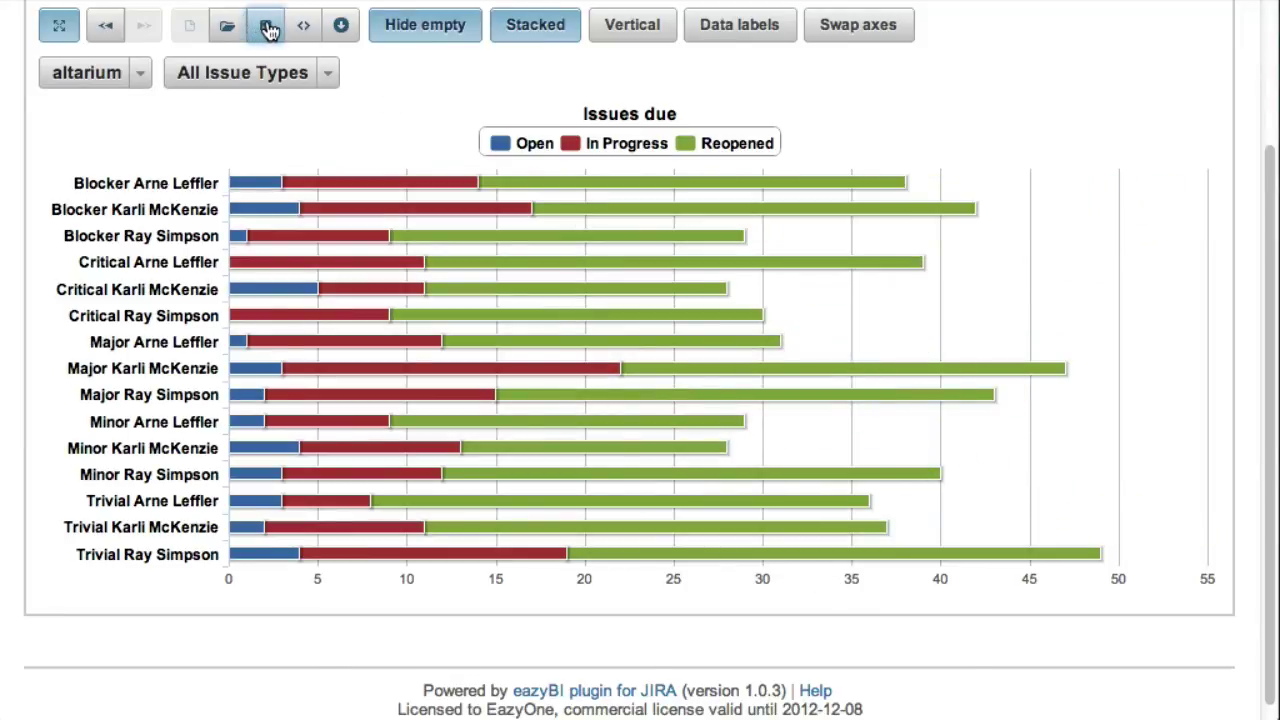
{"action": "left_click", "coordinate": [268, 30]}
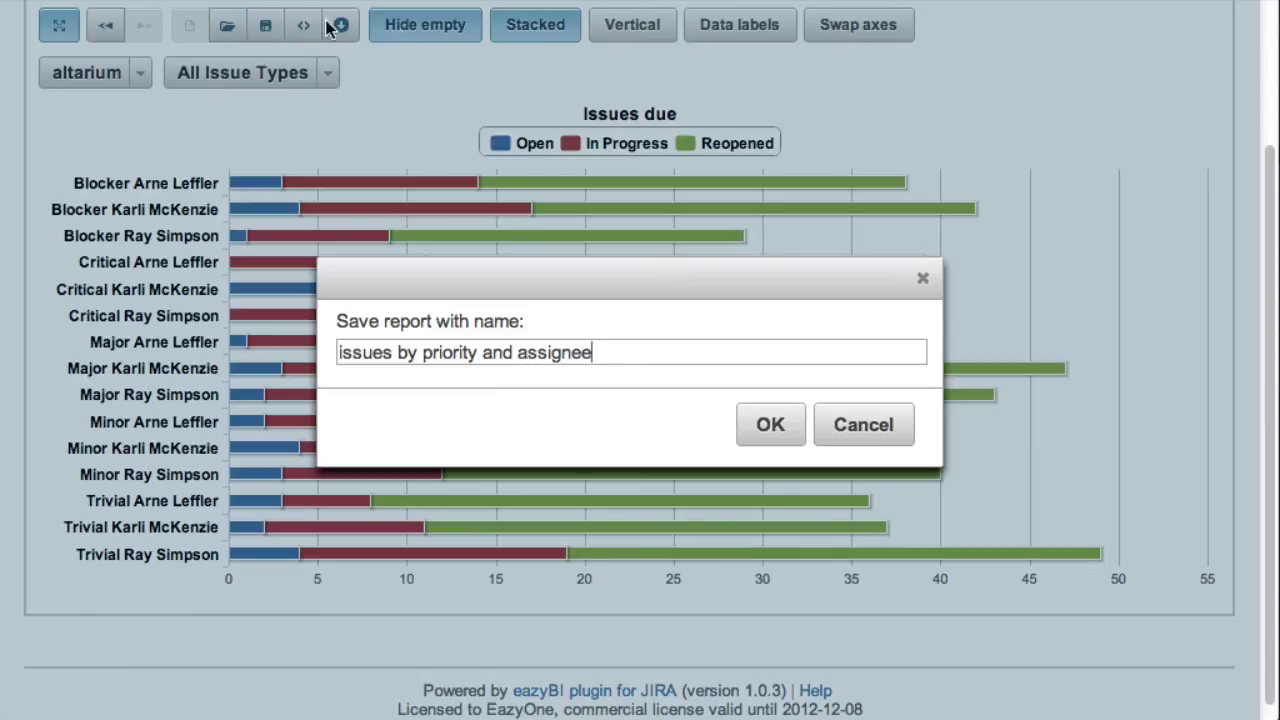
{"action": "left_click", "coordinate": [760, 430]}
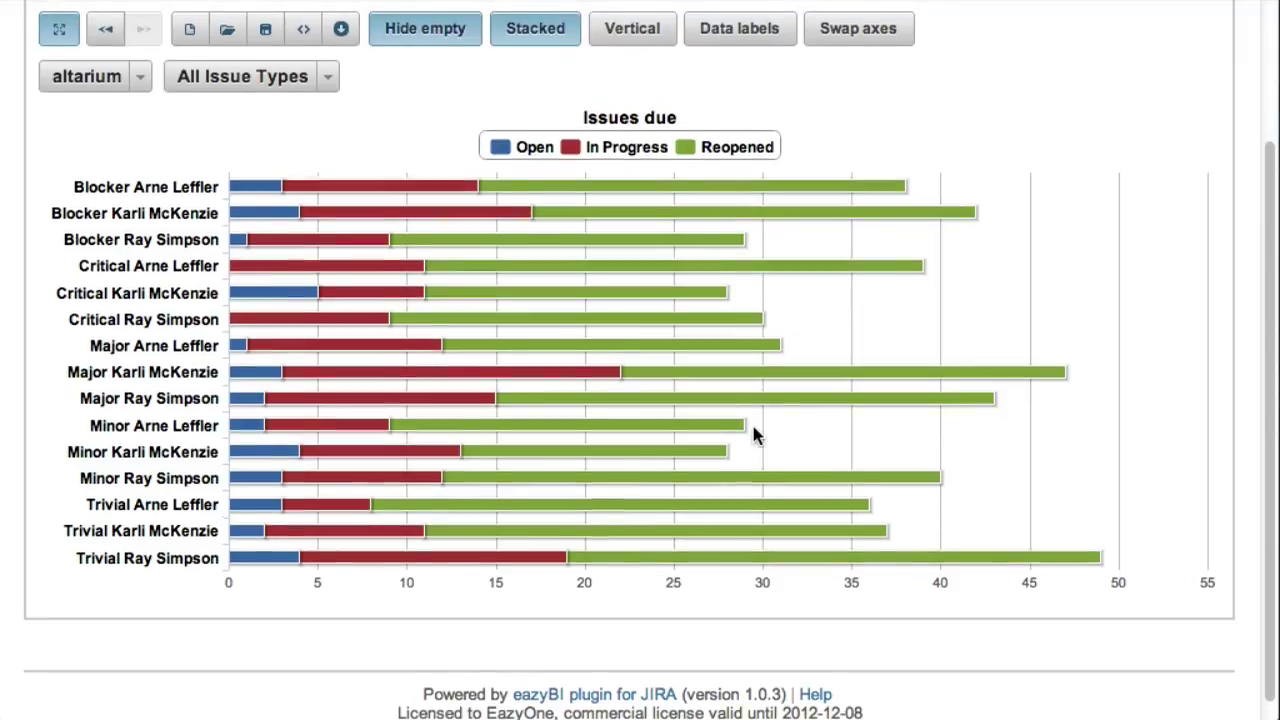
Add an eazyBI report gadget from the Charts category to the JIRA dashboard
{"action": "scroll", "coordinate": [757, 428], "scroll_direction": "up", "scroll_amount": 4}
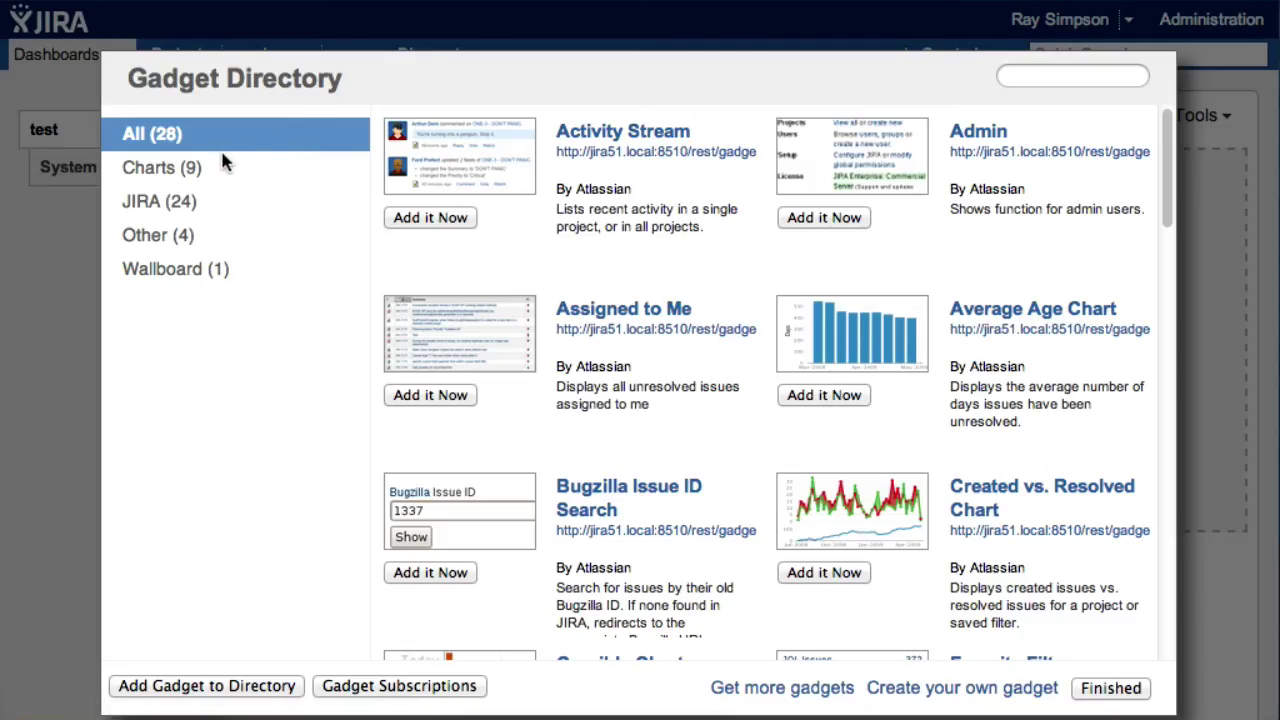
{"action": "left_click", "coordinate": [212, 169]}
{"action": "scroll", "coordinate": [553, 337], "scroll_direction": "down", "scroll_amount": 5}
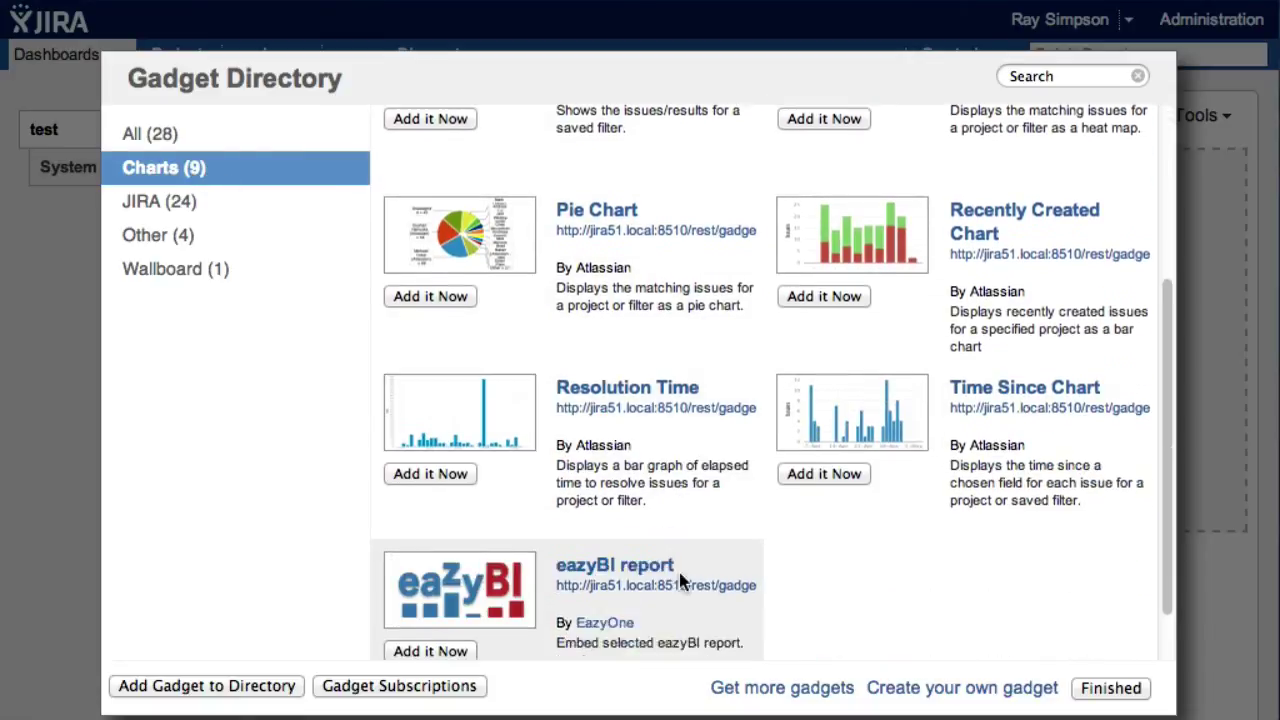
{"action": "left_click", "coordinate": [439, 633]}
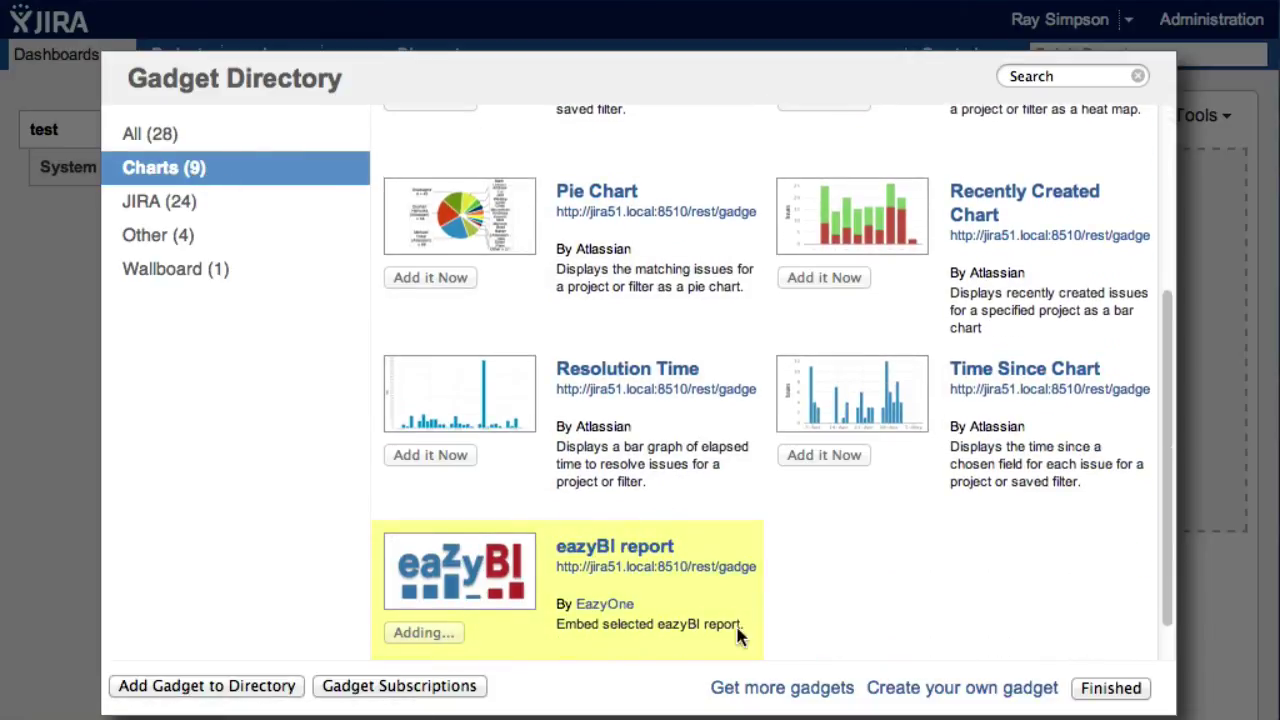
{"action": "left_click", "coordinate": [1110, 688]}
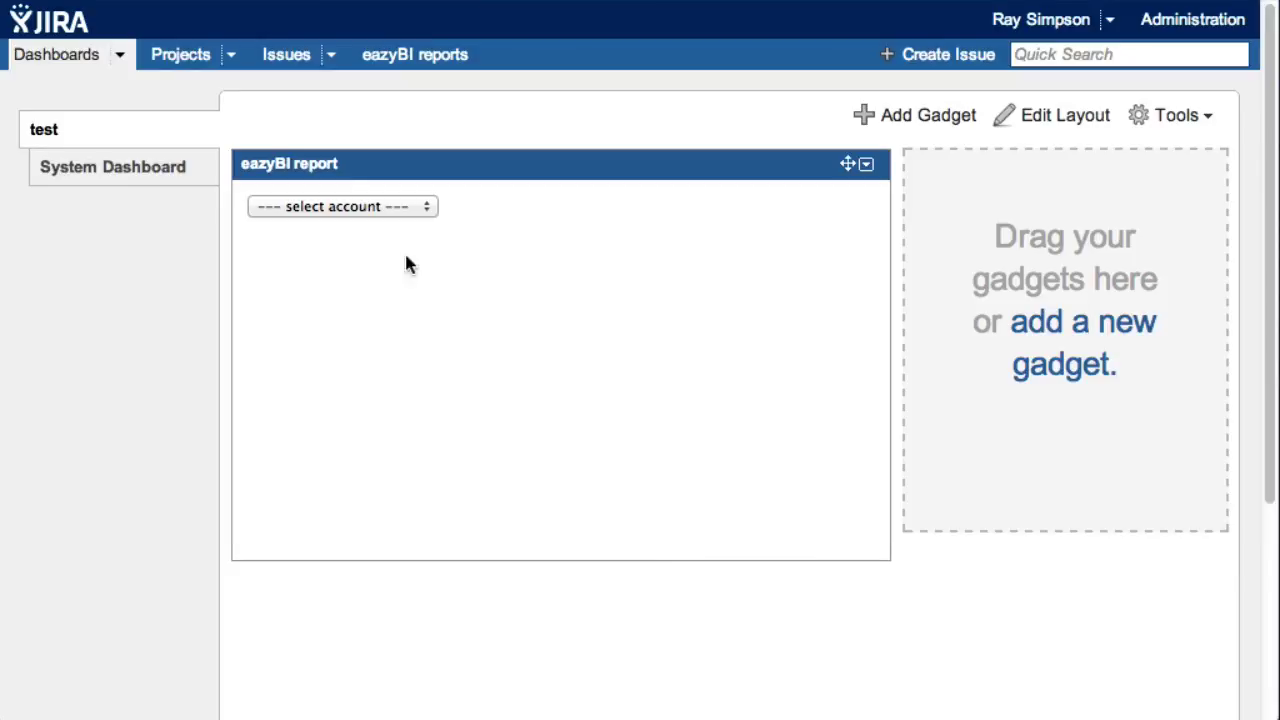
Point the gadget at the JIRA reports account and the issues by priority and assignee report
{"action": "left_click", "coordinate": [326, 210]}
{"action": "left_click", "coordinate": [333, 226]}
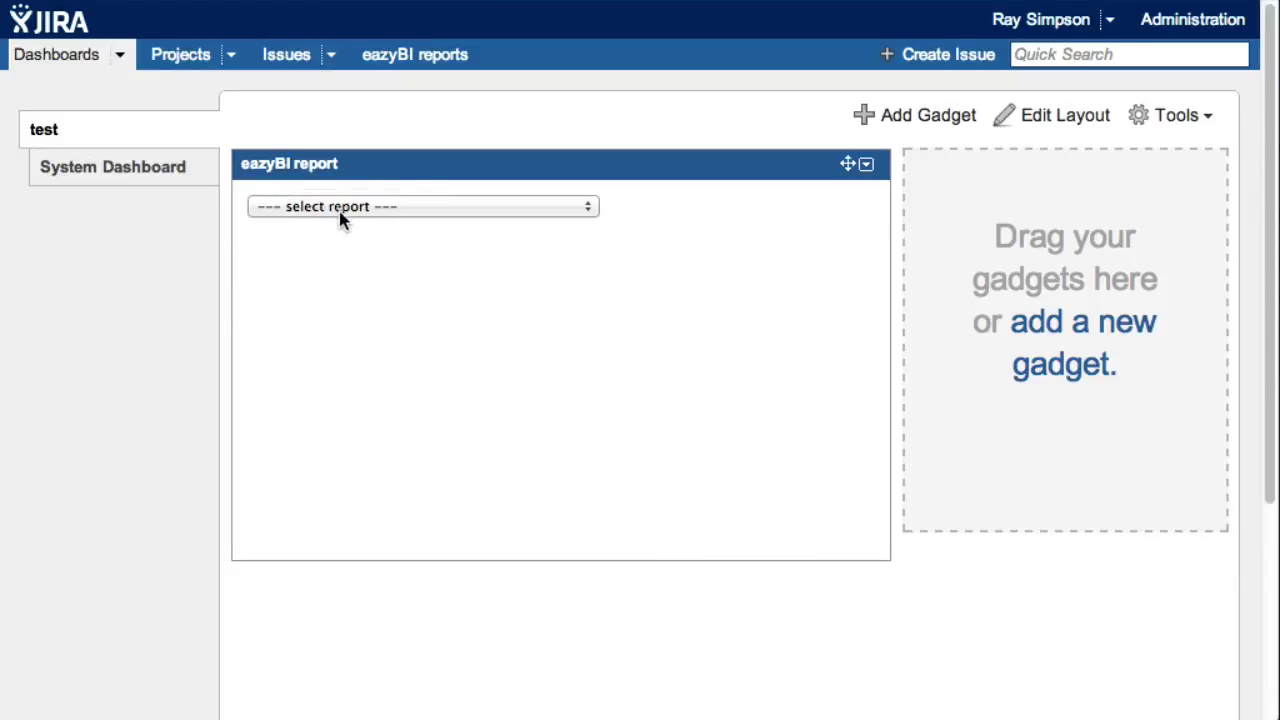
{"action": "left_click", "coordinate": [340, 207]}
{"action": "left_click", "coordinate": [343, 222]}
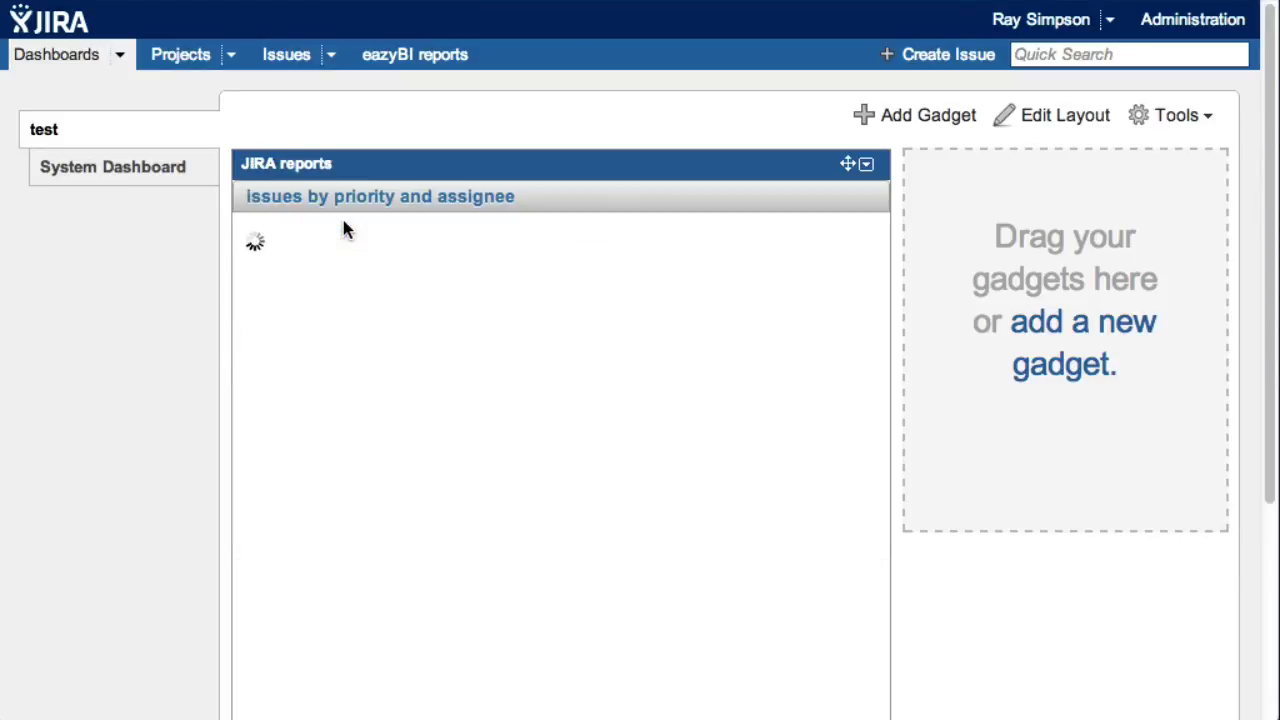
Filter the embedded chart to the burchellii project and Bug issues
{"action": "scroll", "coordinate": [899, 328], "scroll_direction": "down", "scroll_amount": 3}
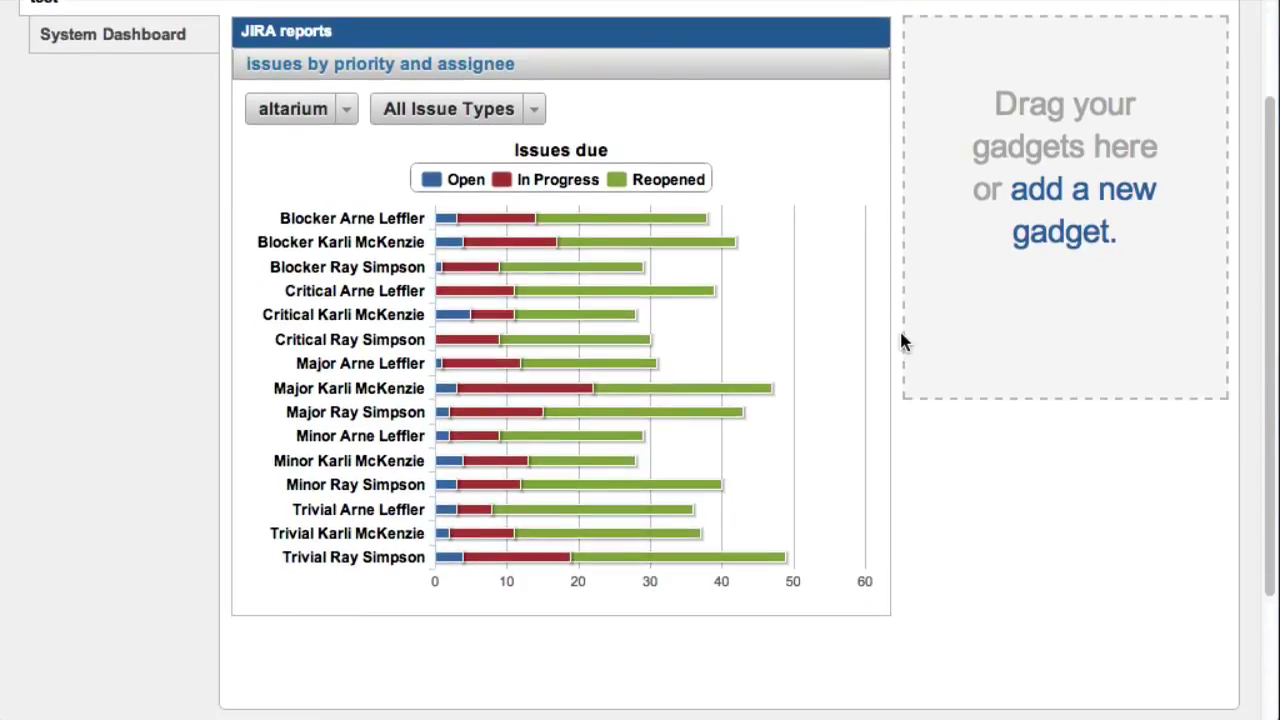
{"action": "left_click", "coordinate": [345, 111]}
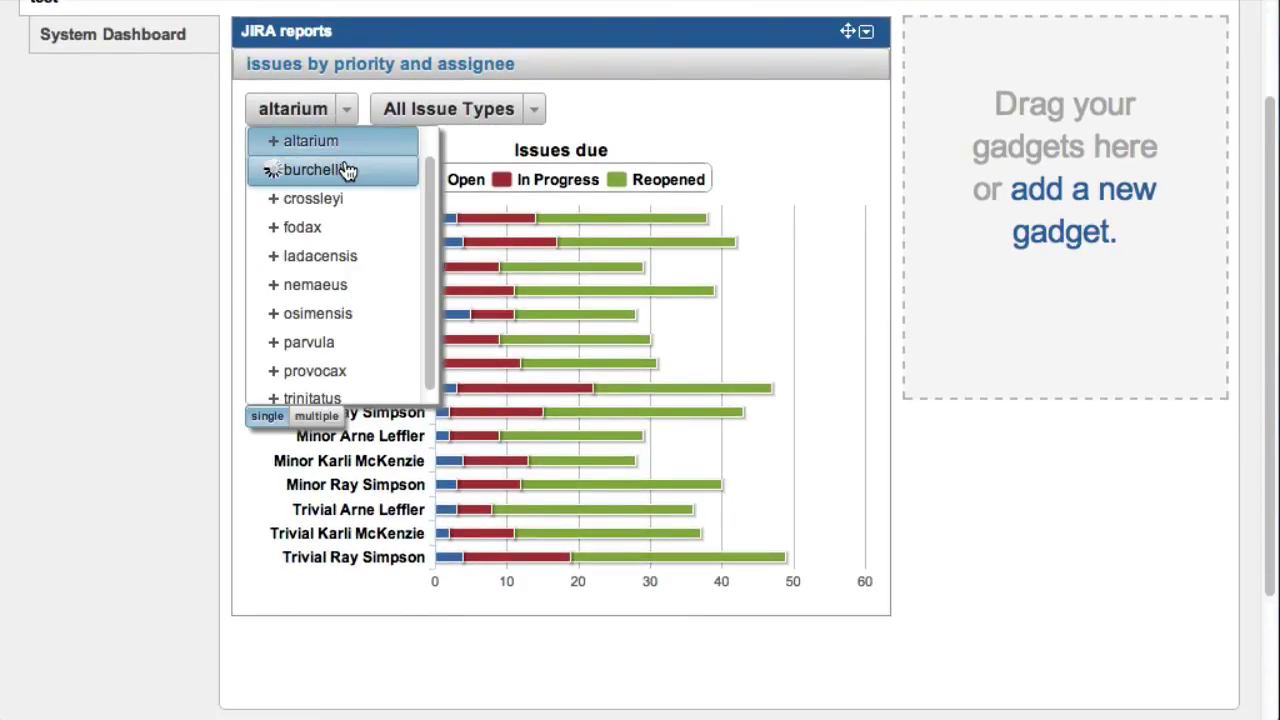
{"action": "left_click", "coordinate": [345, 170]}
{"action": "left_click", "coordinate": [517, 122]}
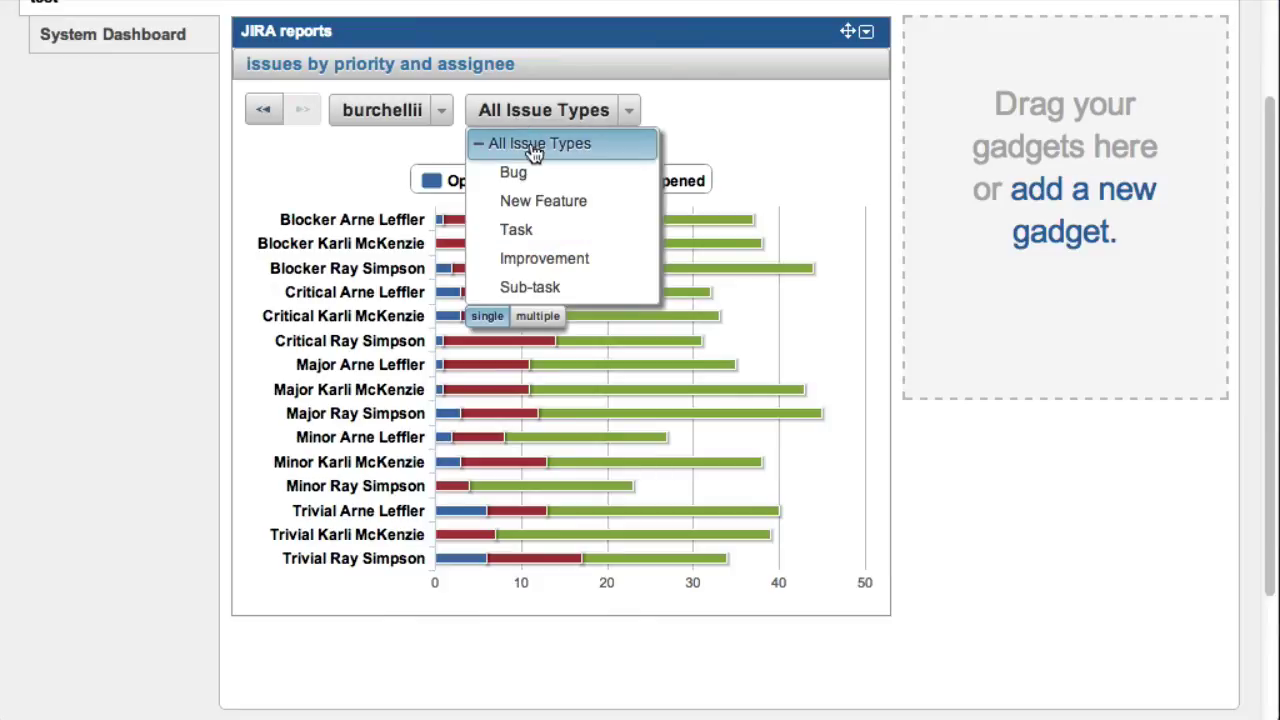
{"action": "left_click", "coordinate": [549, 172]}
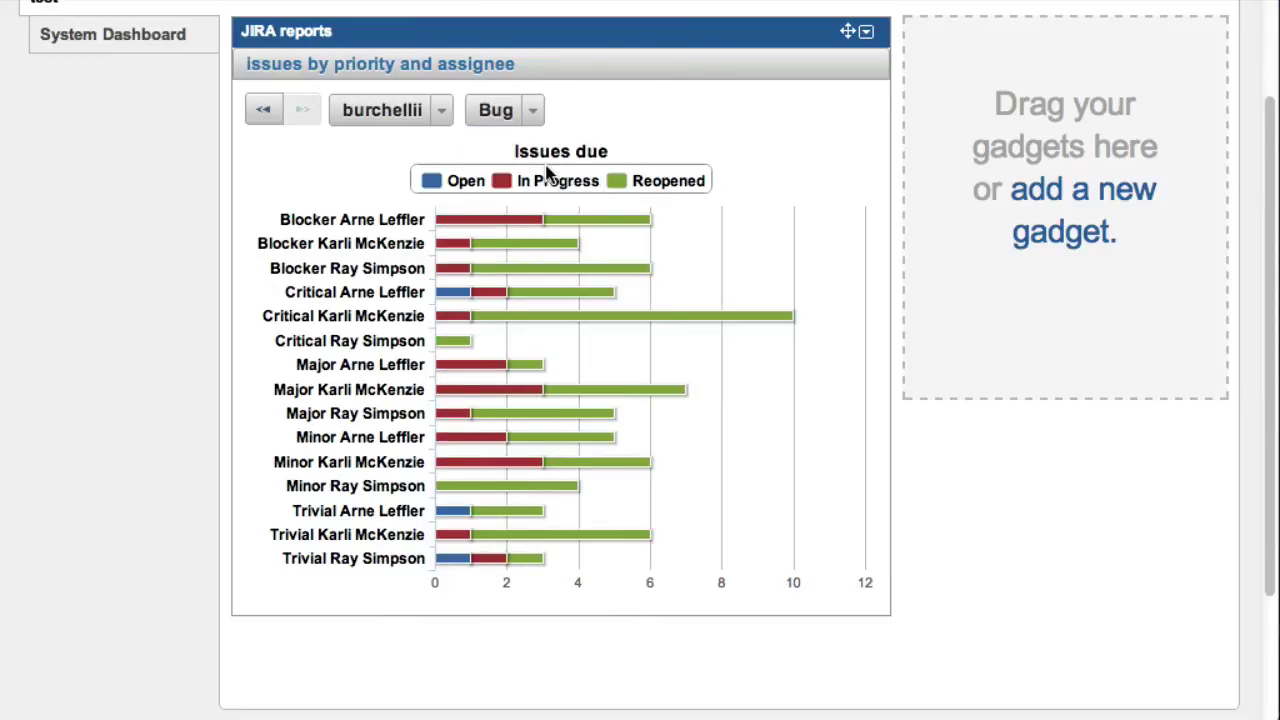